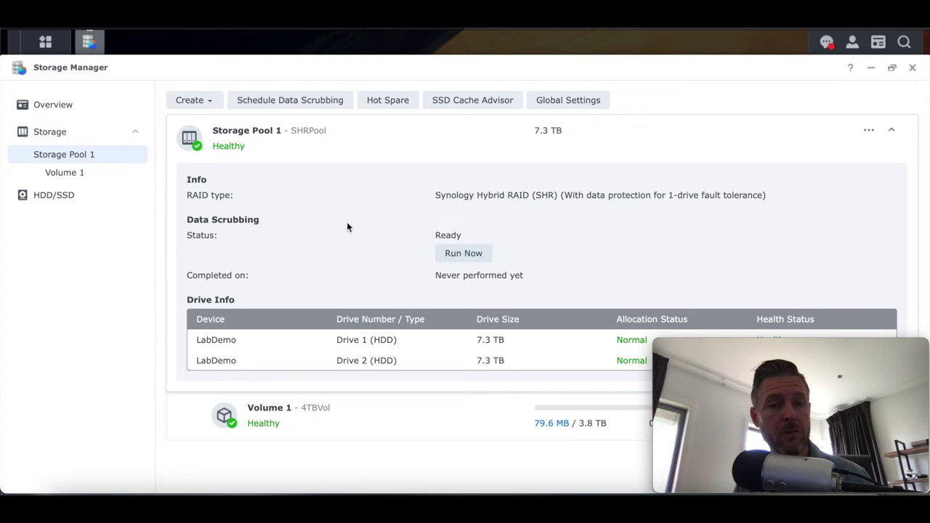
Try to create a 1000 GB volume on Storage Pool 1 with the Btrfs file system.
click(210, 102)
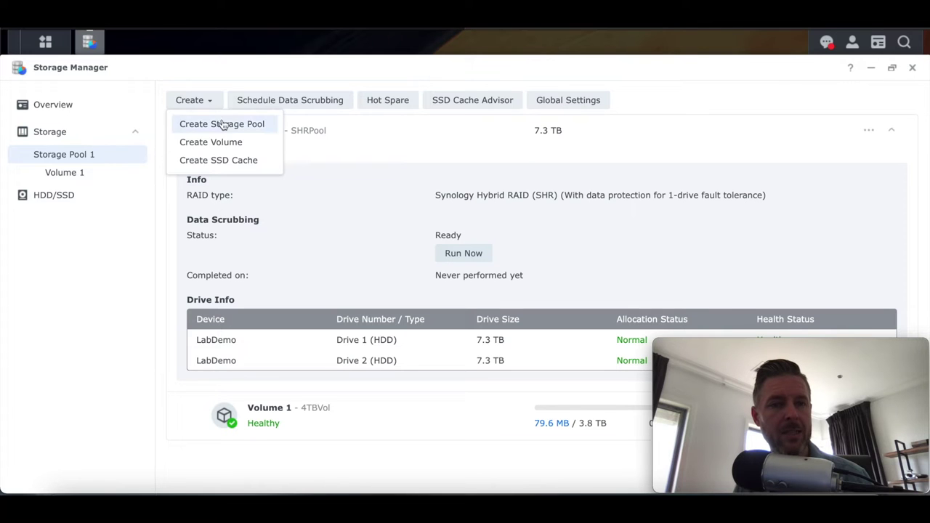
click(214, 143)
drag(390, 111, 261, 91)
click(369, 200)
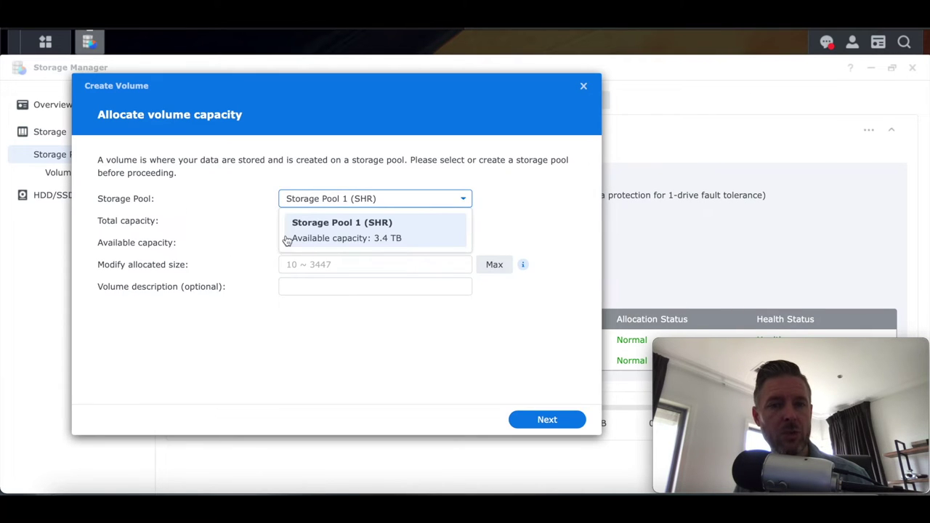
click(258, 218)
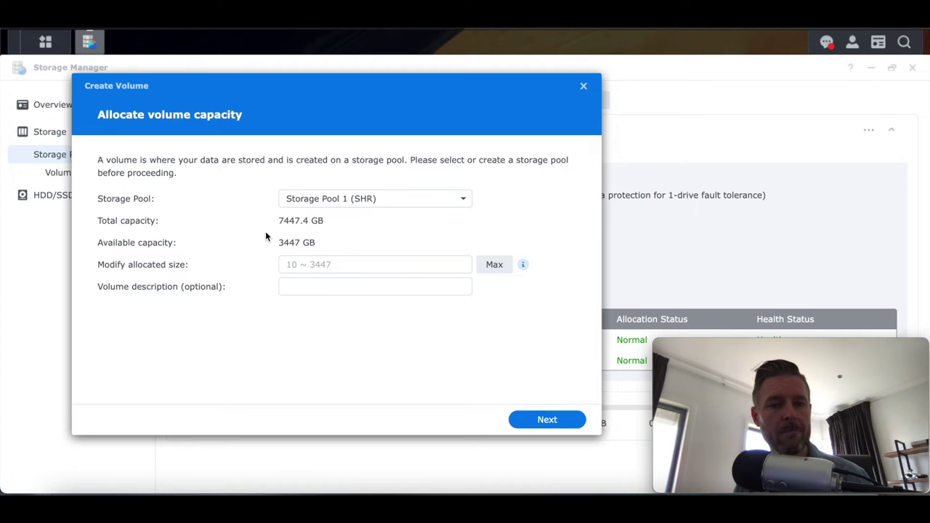
click(338, 266)
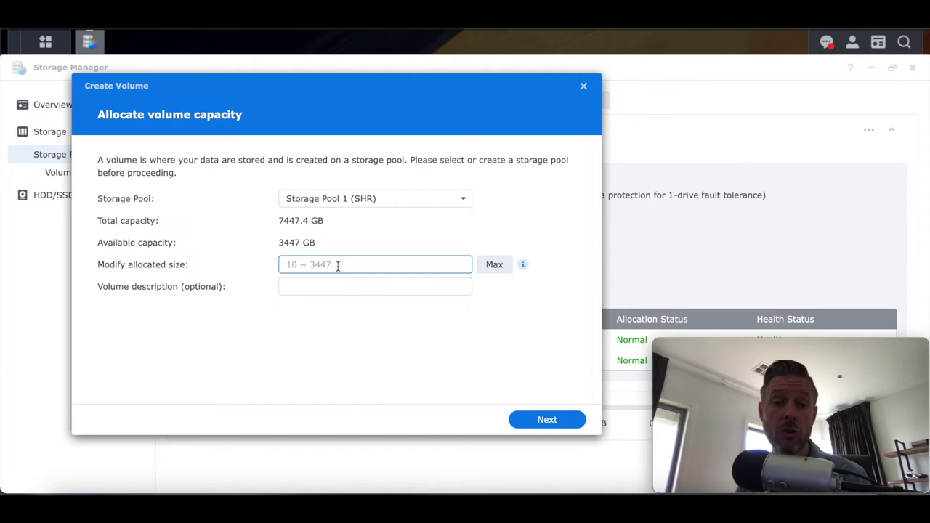
text(1)
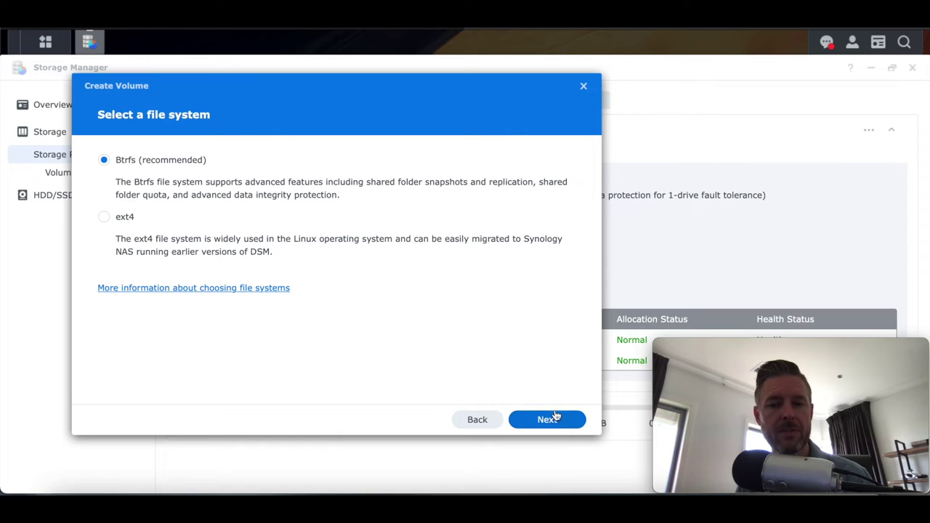
click(556, 421)
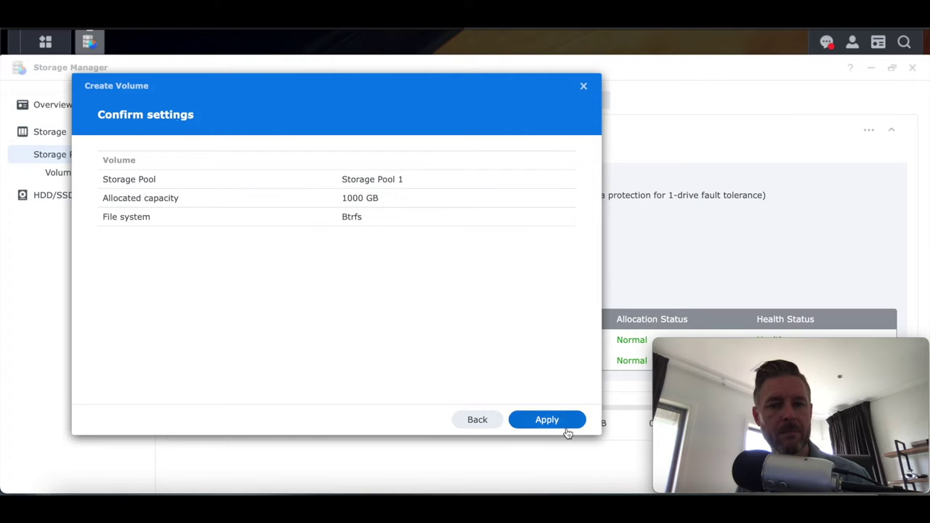
click(560, 427)
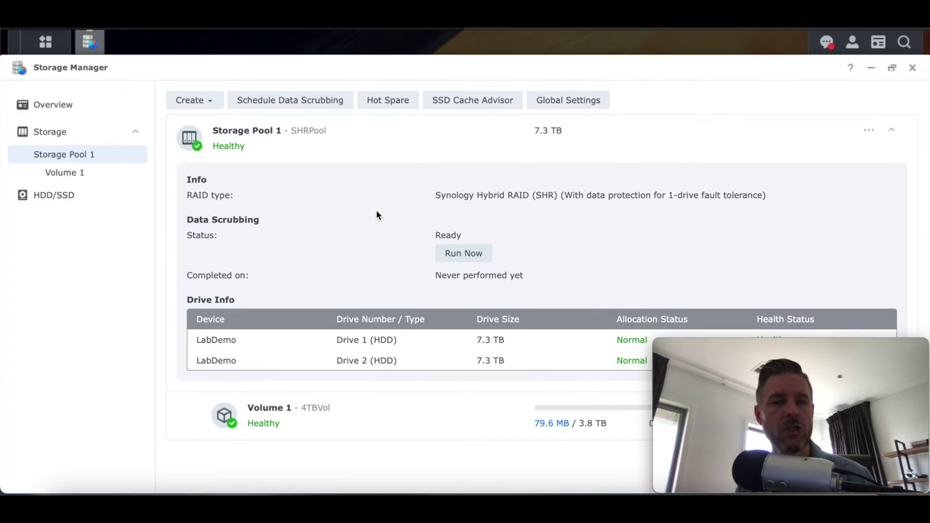
scroll(225, 212, down, 1)
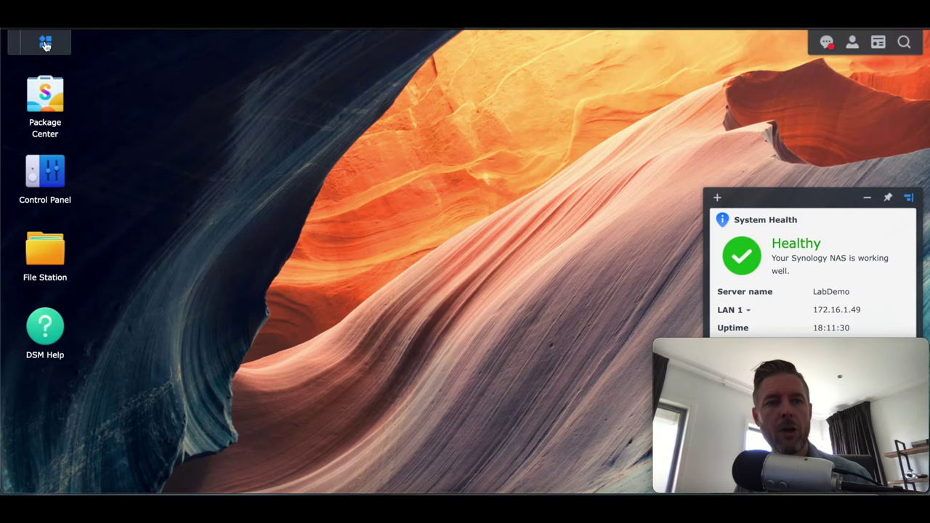
Set up a new shared folder named VMs on Volume 1 with the description "All my VM's live here" and an administrators-only Recycle Bin.
click(45, 44)
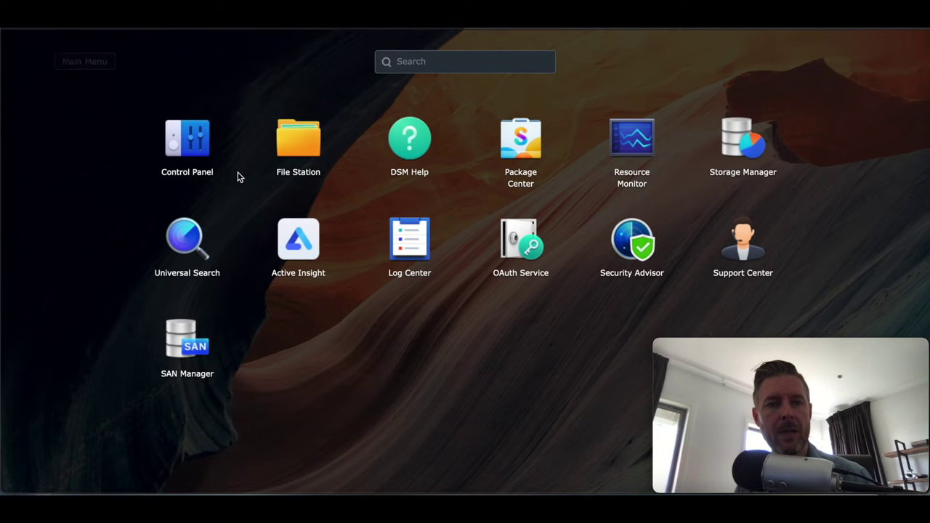
click(186, 145)
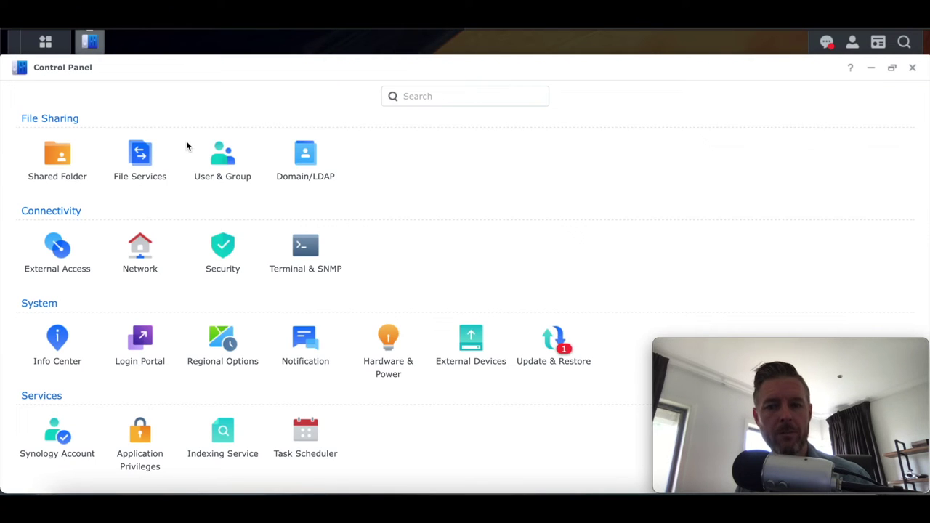
click(58, 182)
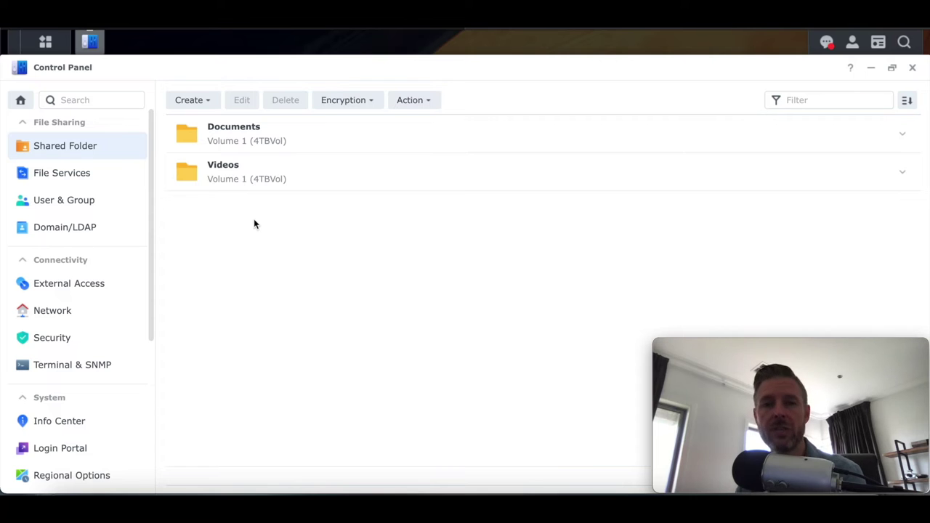
click(208, 104)
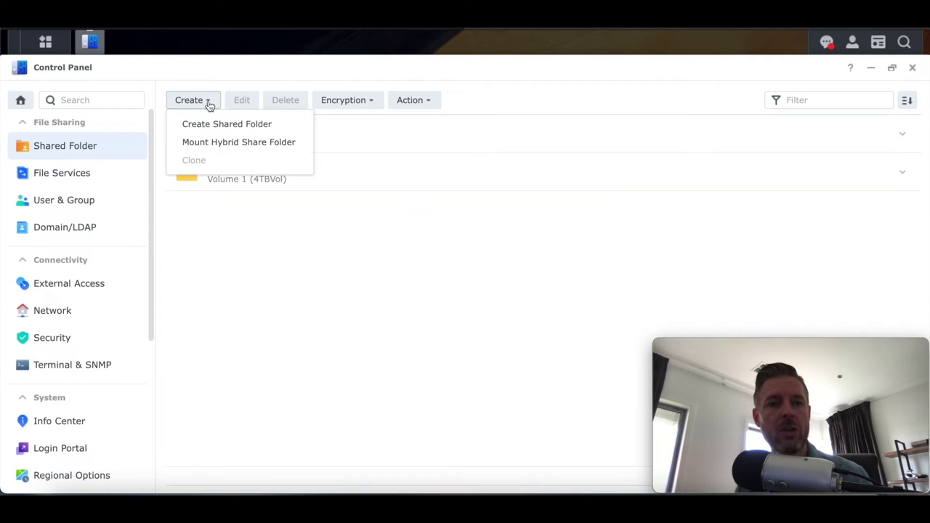
click(244, 125)
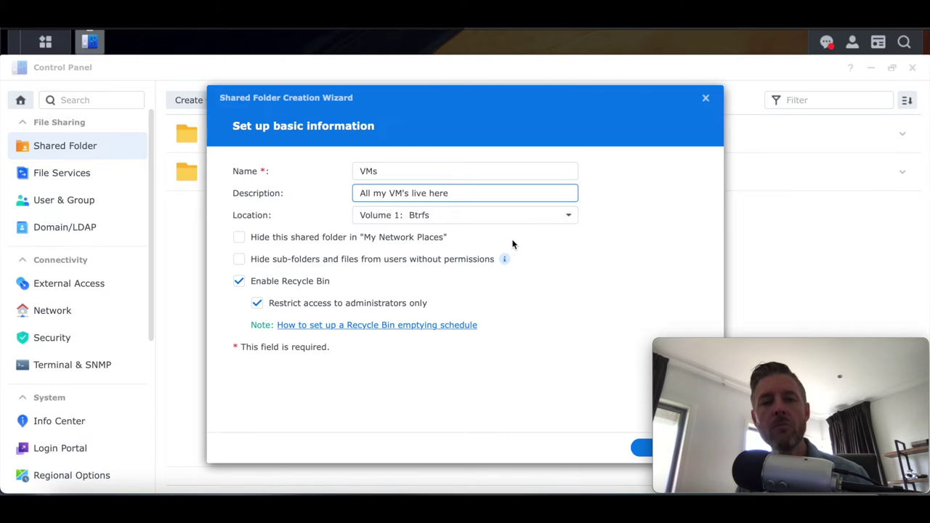
click(639, 448)
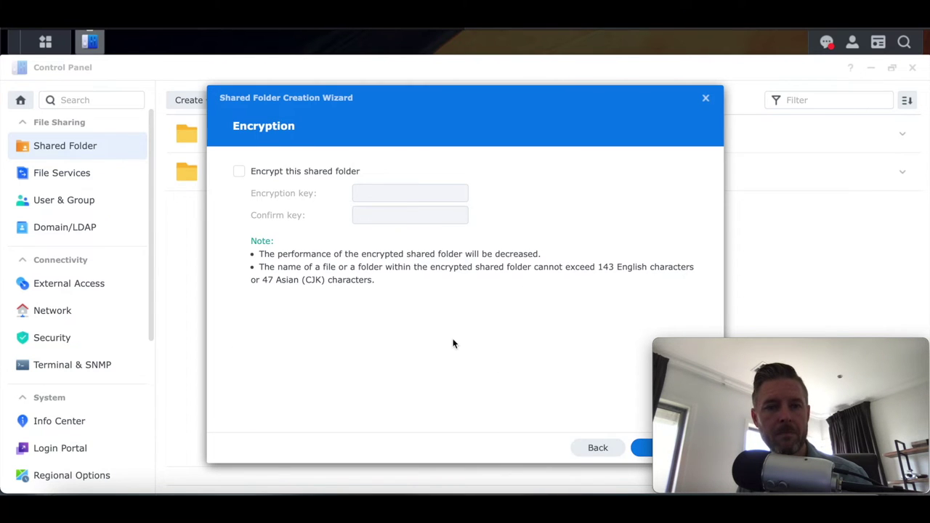
Create the VMs shared folder without encryption or advanced options and grant the personal local user account Read/Write permission.
click(637, 447)
click(637, 447)
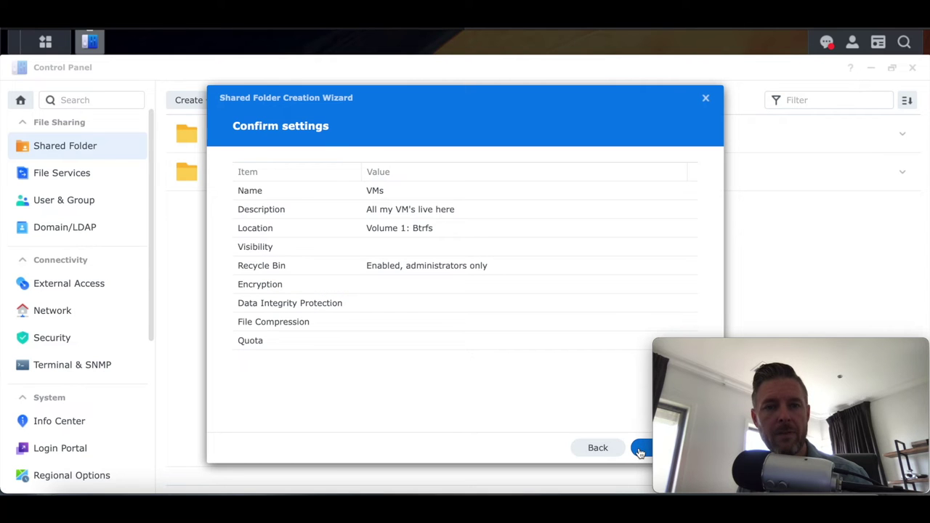
click(639, 448)
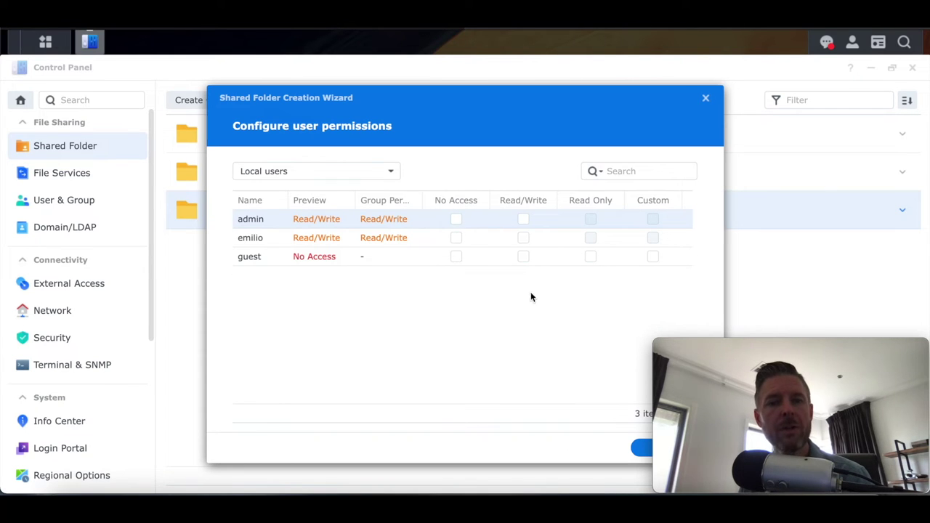
click(522, 238)
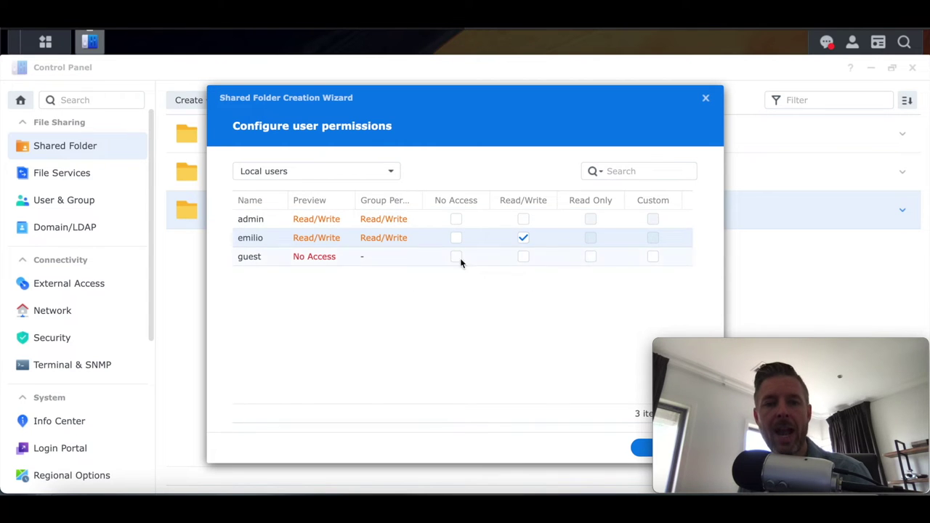
click(639, 449)
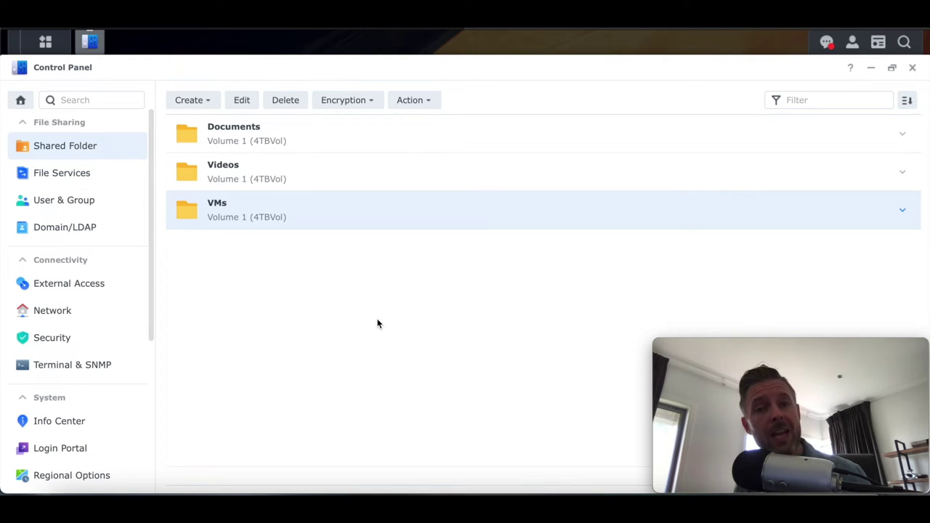
Check the NFS permissions in the VMs shared folder's settings and close them without changes.
click(247, 102)
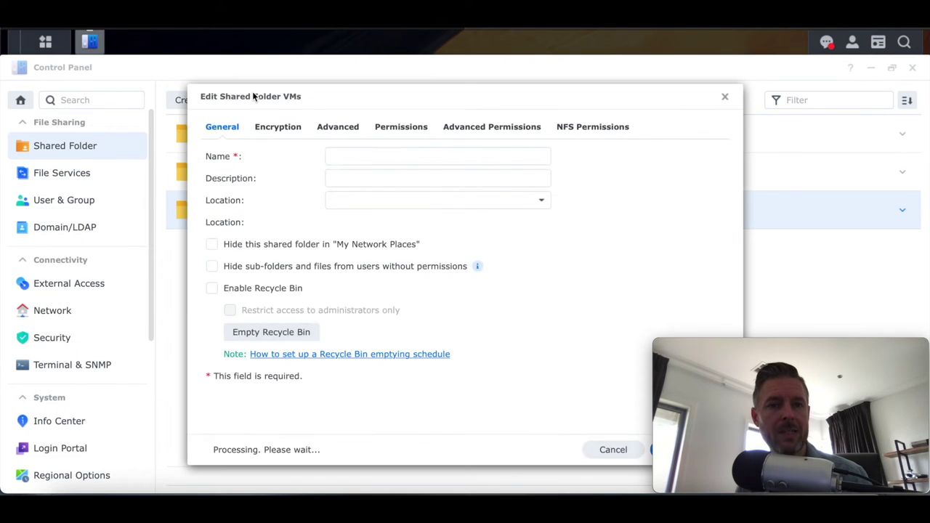
click(592, 129)
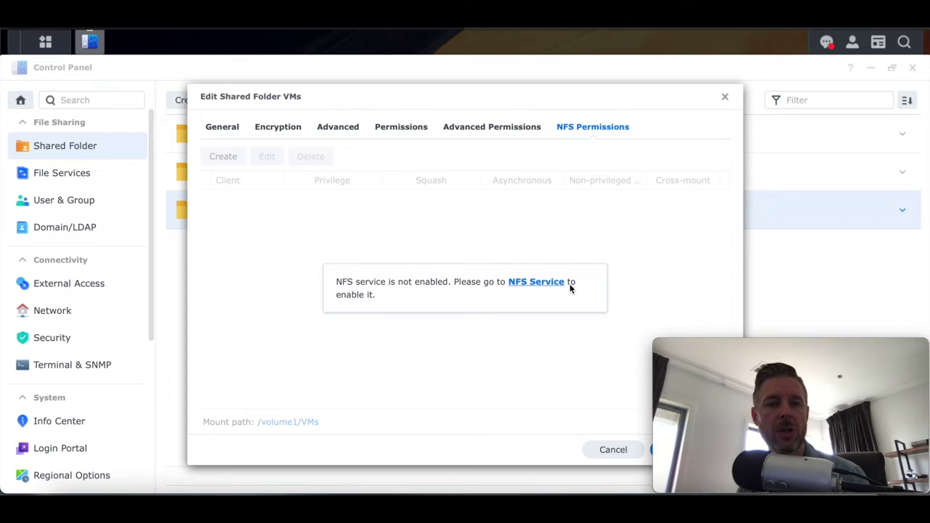
key(Escape)
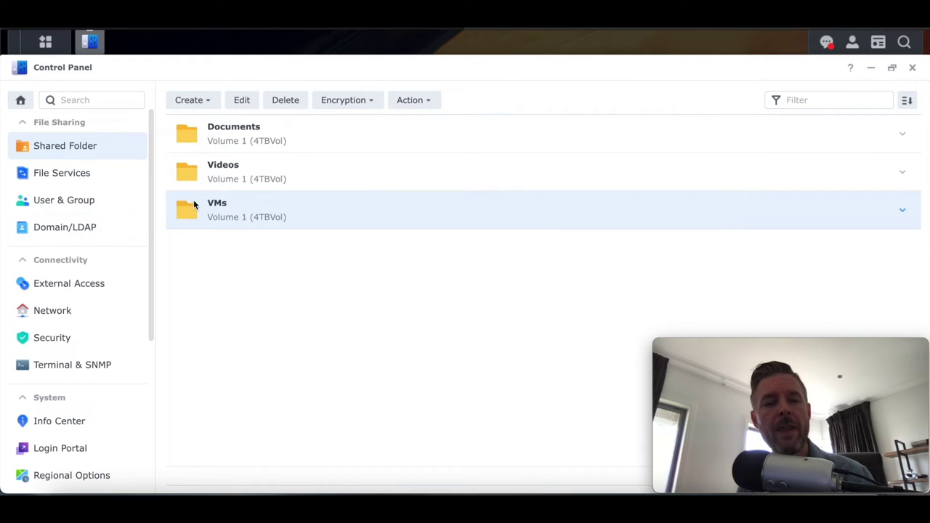
Enable the NFS file service with NFSv3 as the maximum protocol and apply the setting.
click(52, 180)
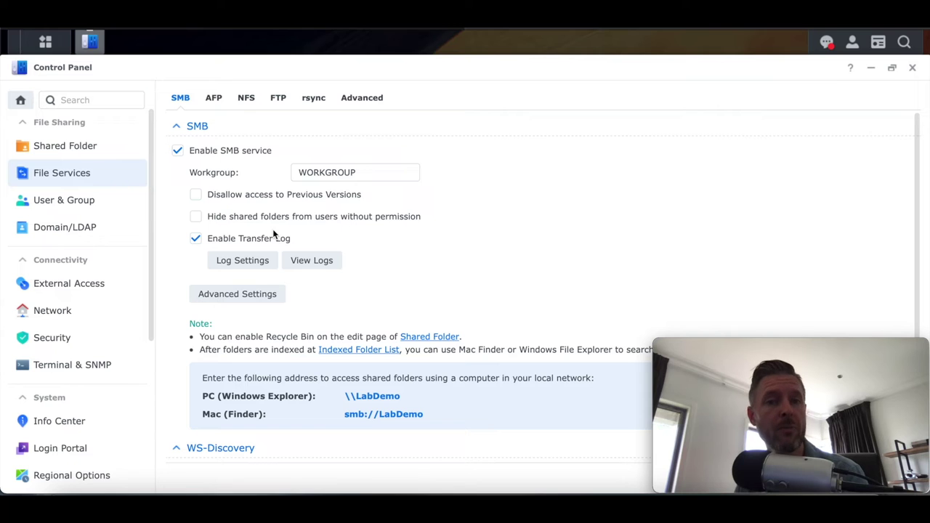
click(245, 99)
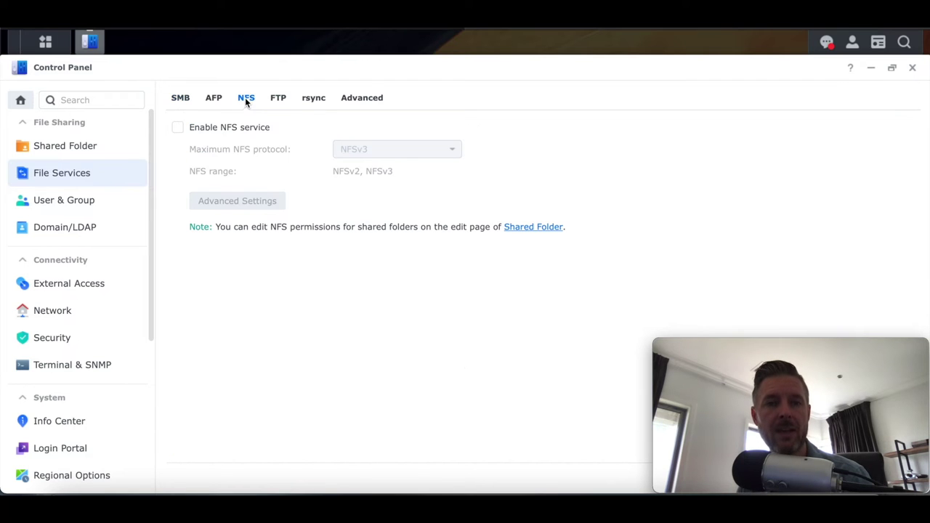
click(178, 128)
click(865, 479)
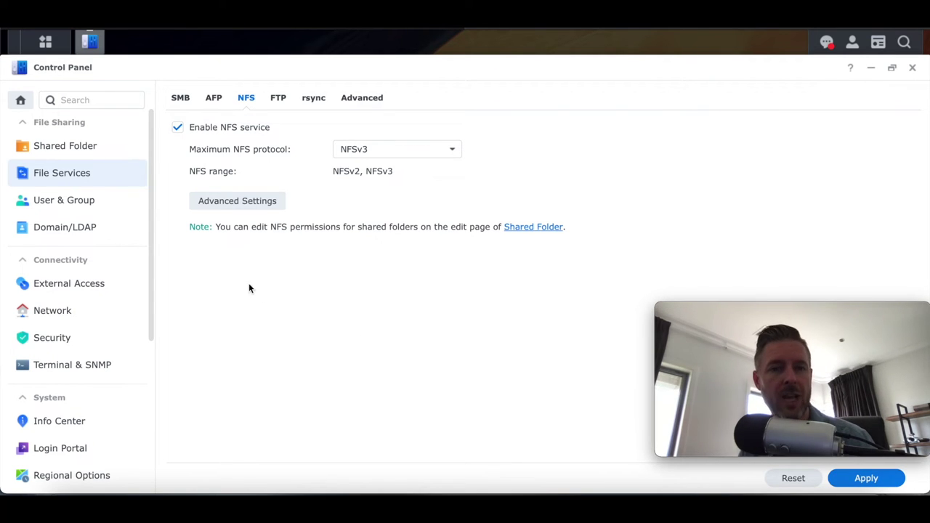
Add an NFS rule to the VMs shared folder for 172.16.1.100 with Read/Write privilege, No mapping squash, sys security and asynchronous enabled.
click(77, 151)
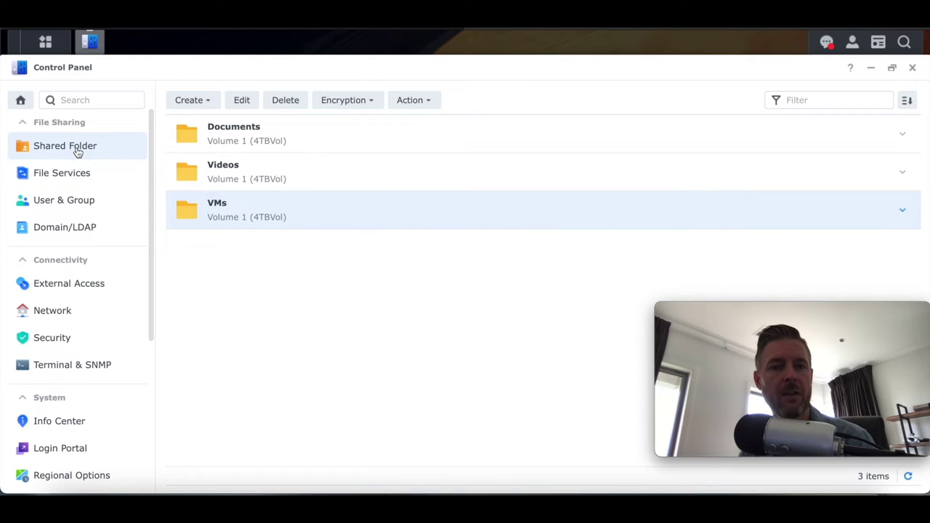
click(242, 102)
click(593, 129)
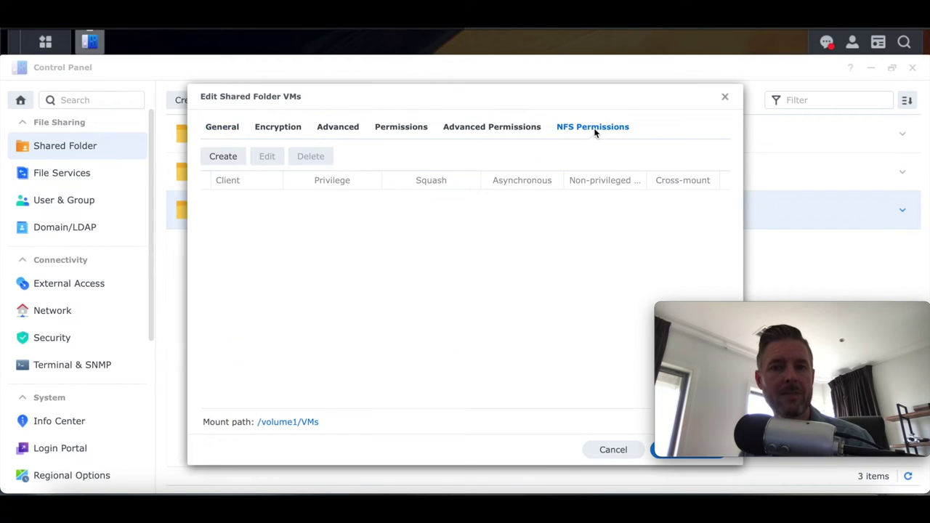
click(222, 157)
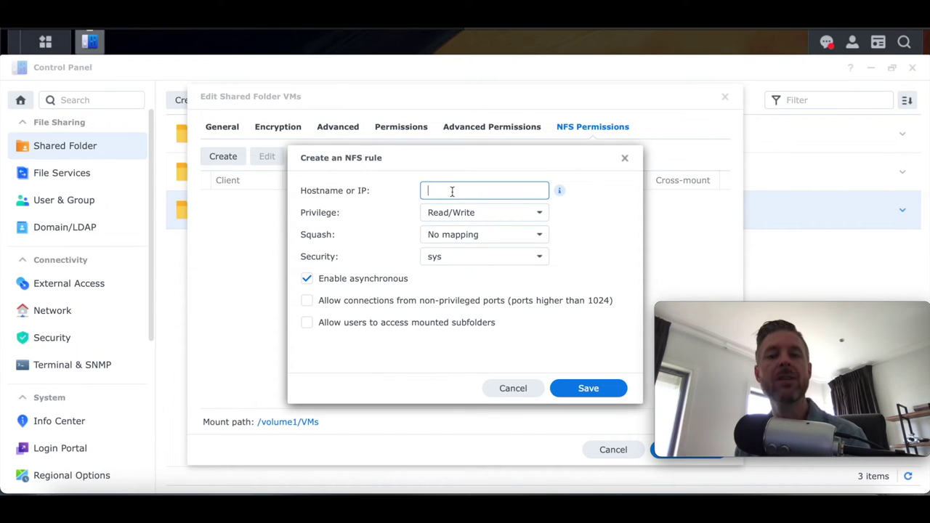
text(172.16.1.100)
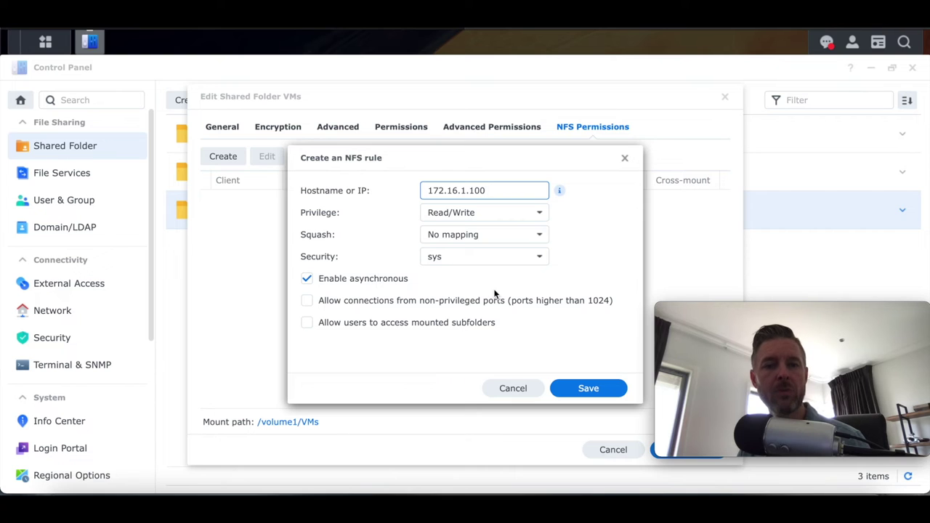
click(588, 389)
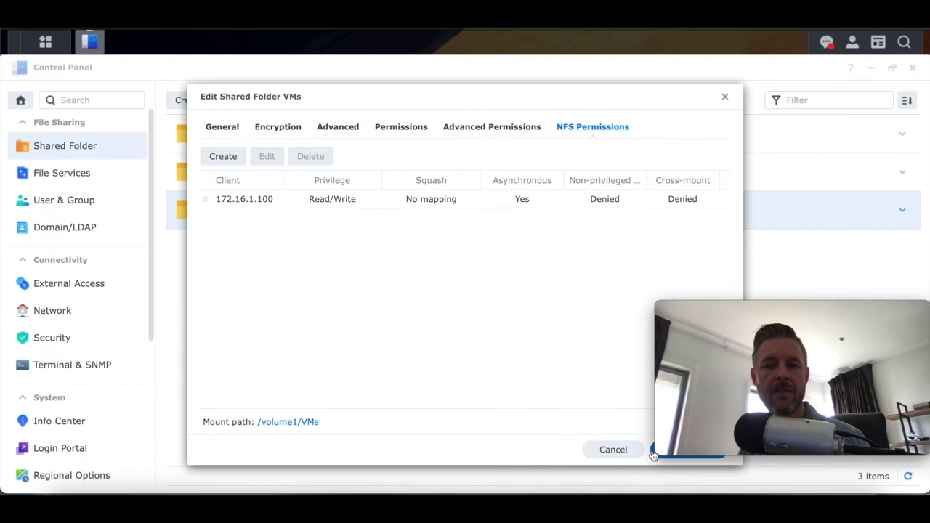
click(656, 450)
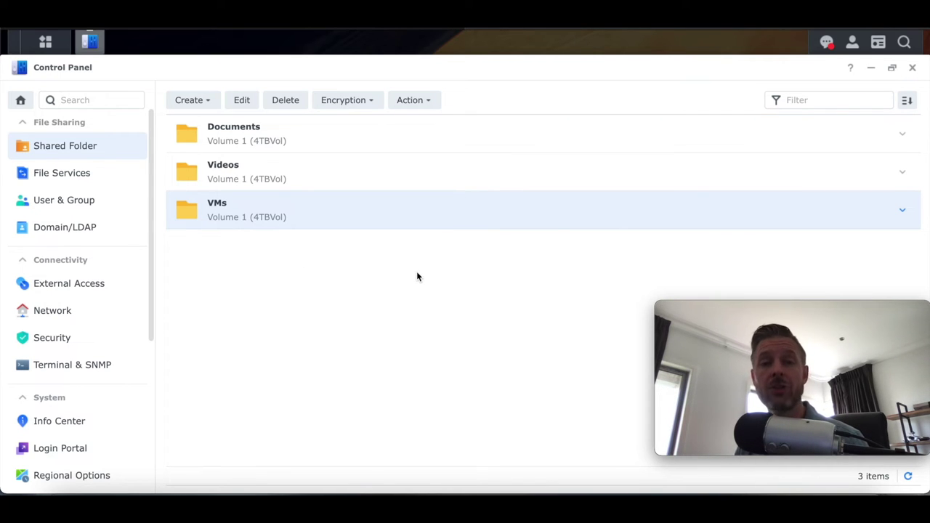
Switch to VMware ESXi and start a new datastore in its storage section with the Mount NFS datastore creation type.
click(348, 29)
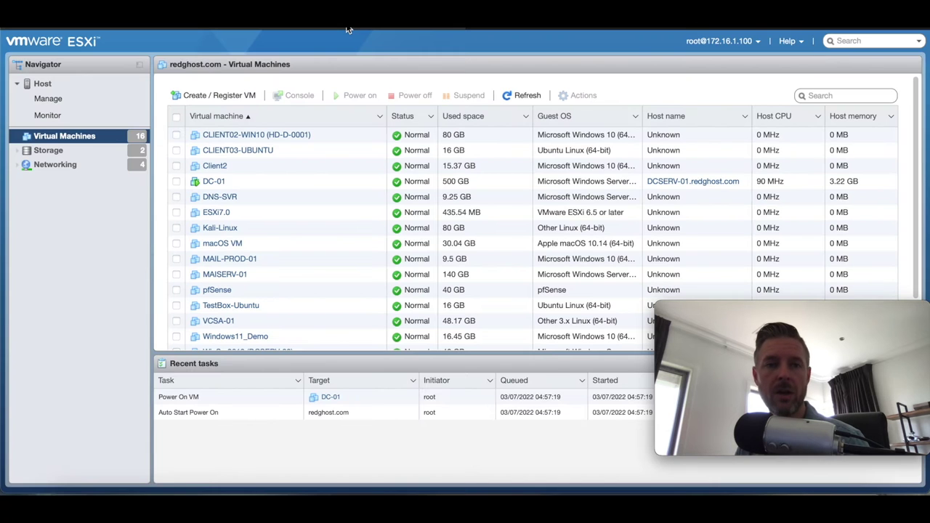
click(47, 154)
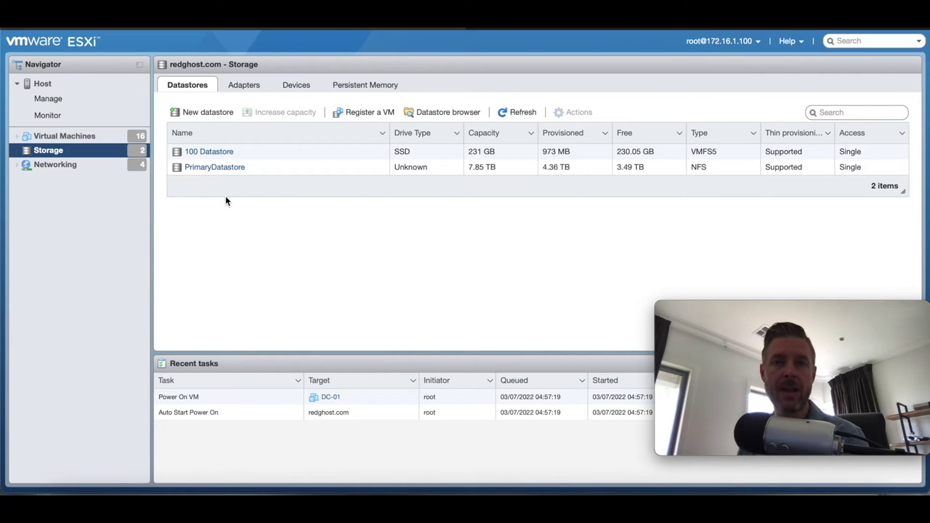
click(207, 114)
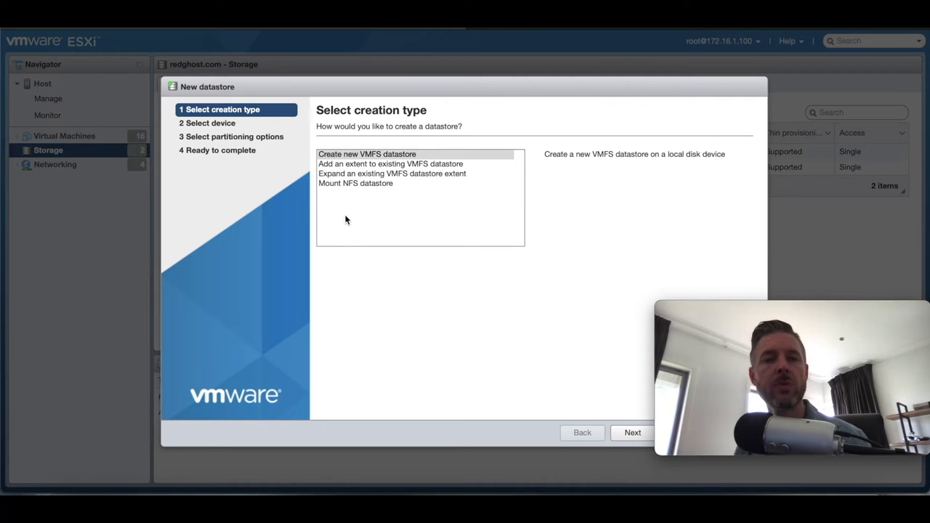
click(350, 184)
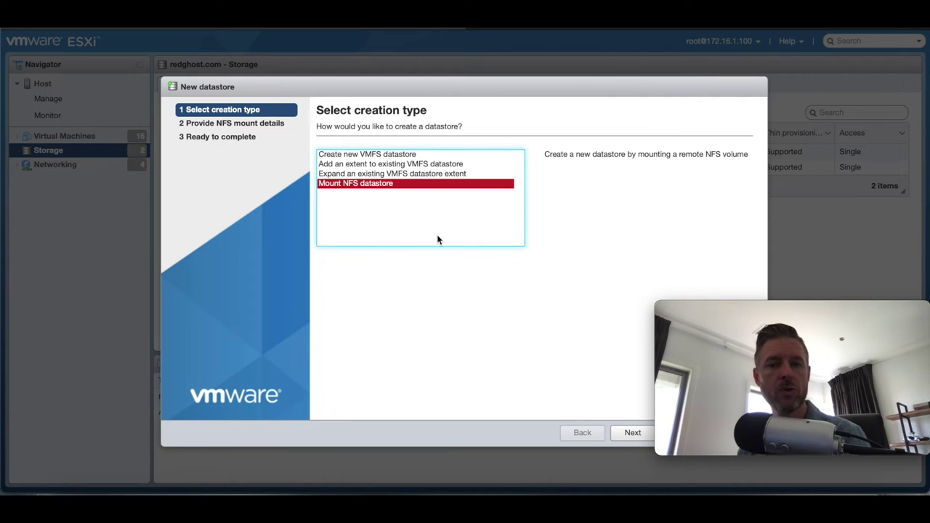
click(630, 434)
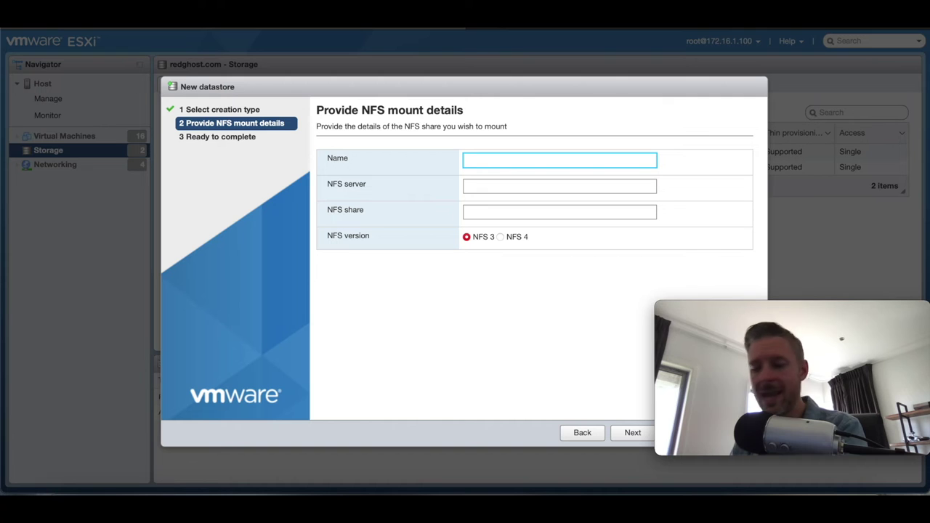
Name the NFS datastore VMs and set its NFS server to 172.16.1.49.
text(VM's)
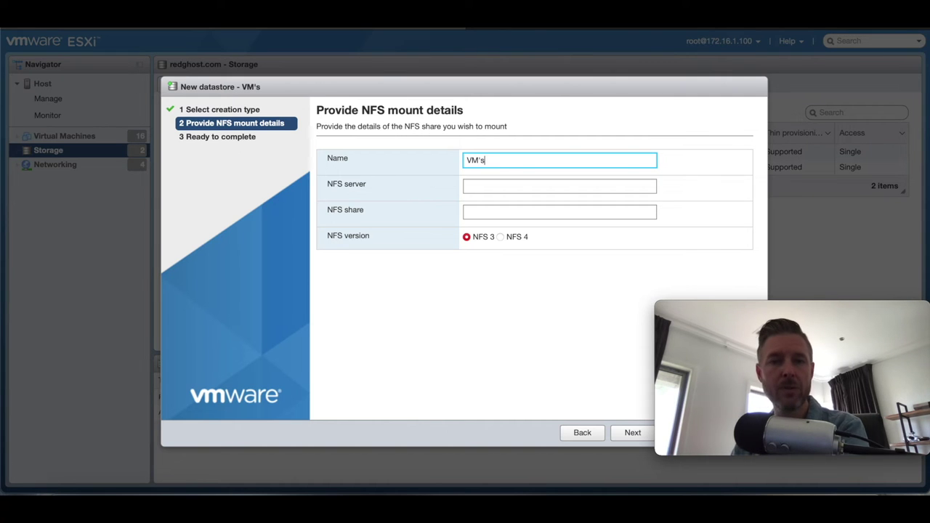
click(493, 188)
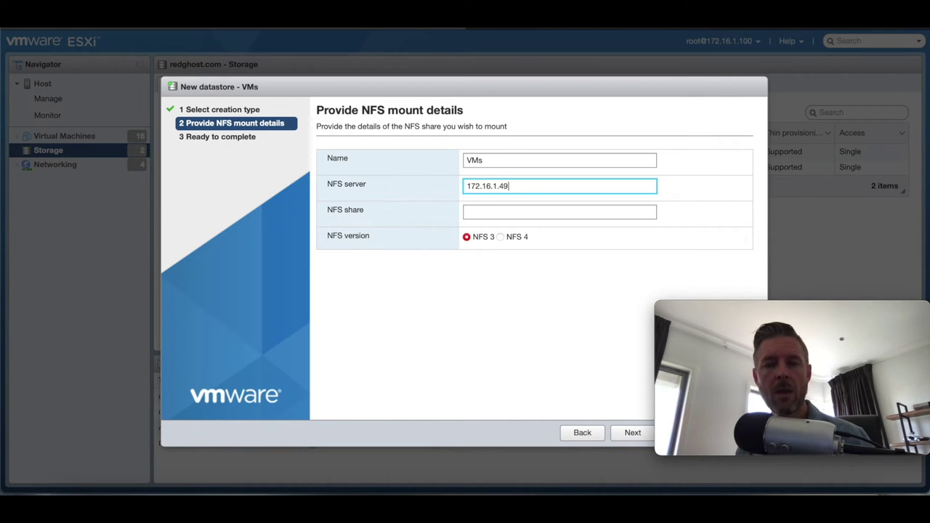
click(490, 214)
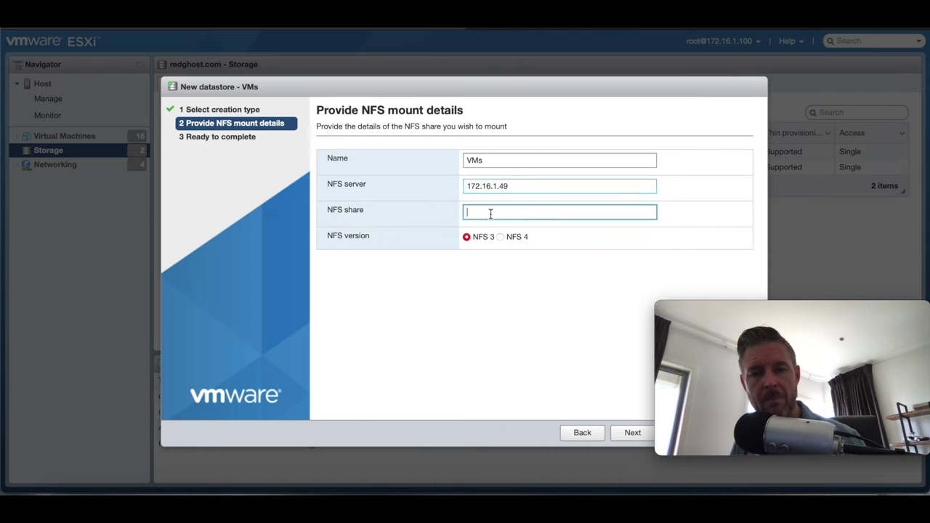
drag(531, 186, 442, 184)
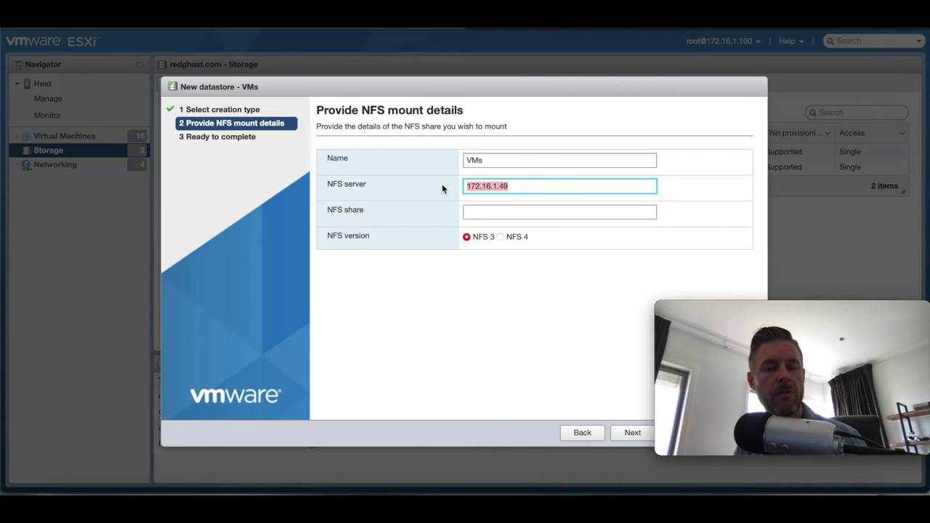
drag(520, 186, 452, 189)
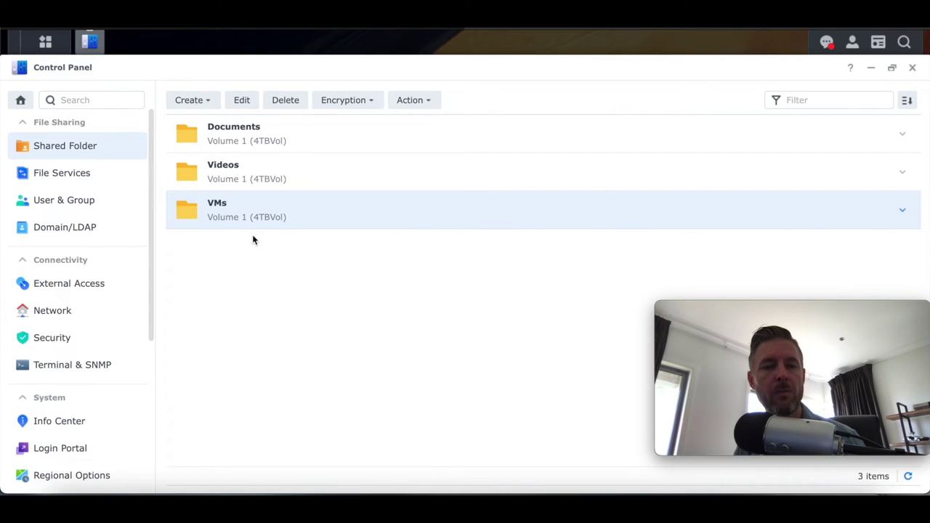
Look up the VMs folder's NFS mount path on the Synology NAS, enter /volume1/VMs as the NFS share and finish mounting the NFS 3 datastore.
click(242, 104)
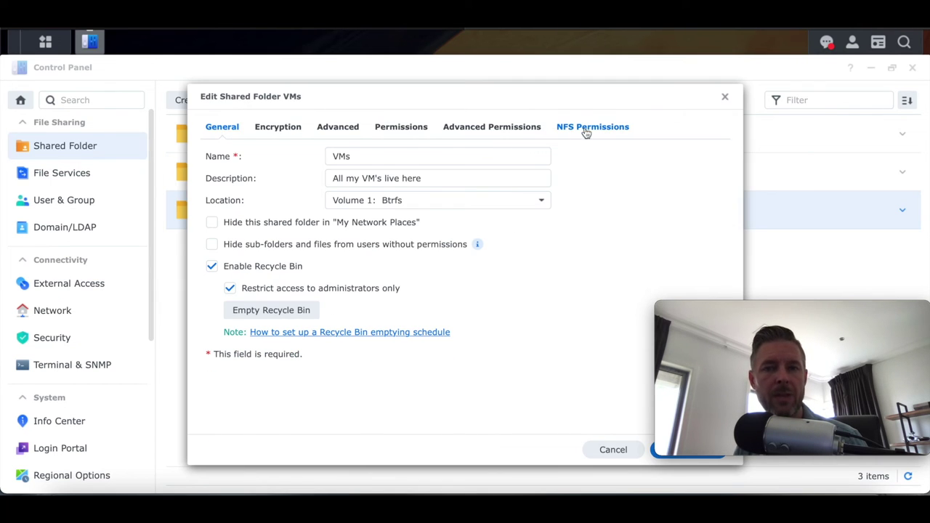
click(592, 128)
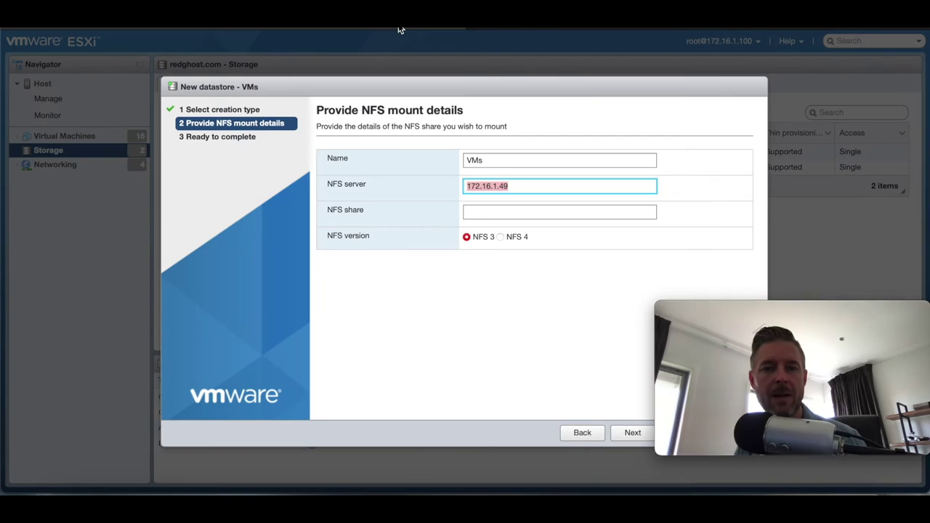
click(482, 208)
text(/volume1/VMs)
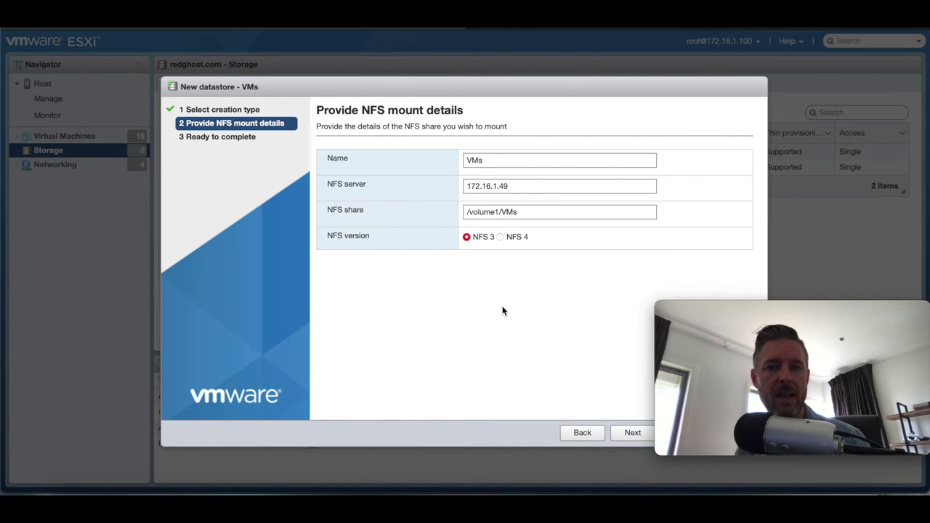
click(633, 433)
click(683, 433)
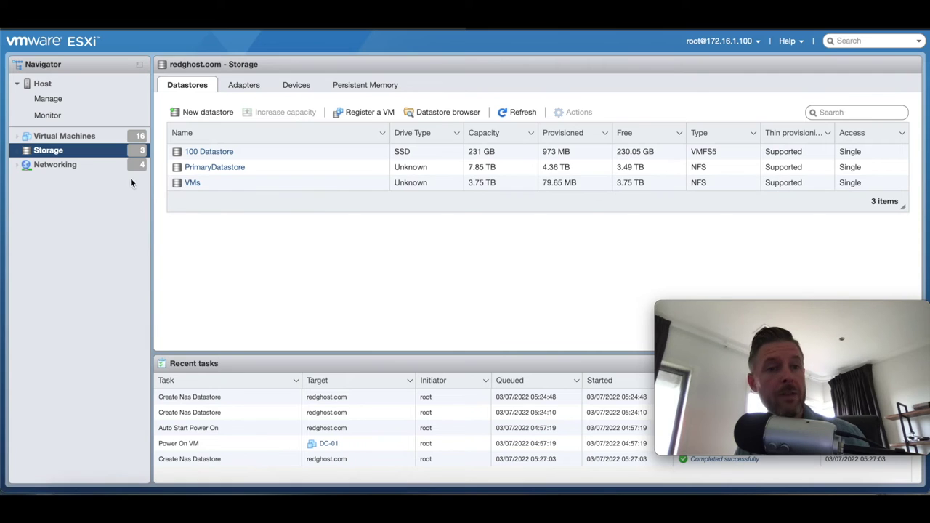
Start a new virtual machine named MyTestVM with Windows as guest OS family and Microsoft Windows Server 2016 (64-bit) as version.
click(63, 135)
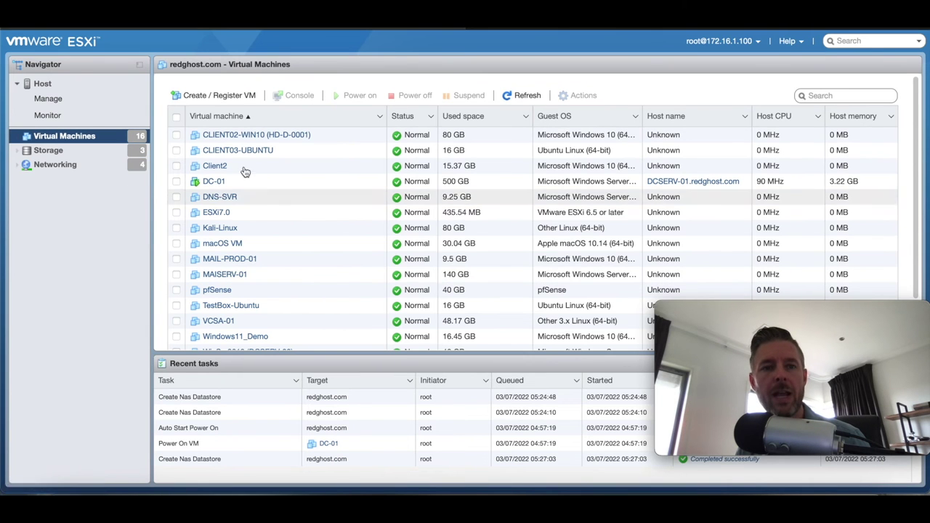
click(219, 98)
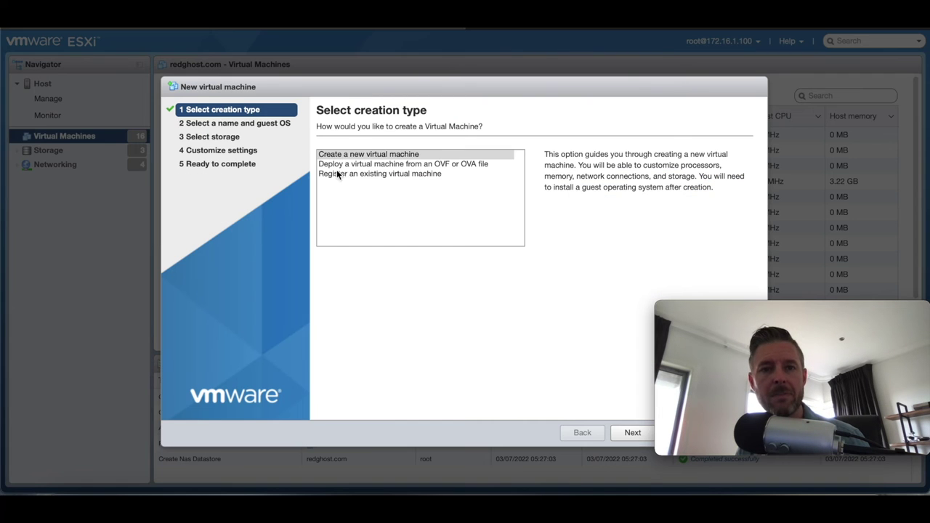
click(633, 433)
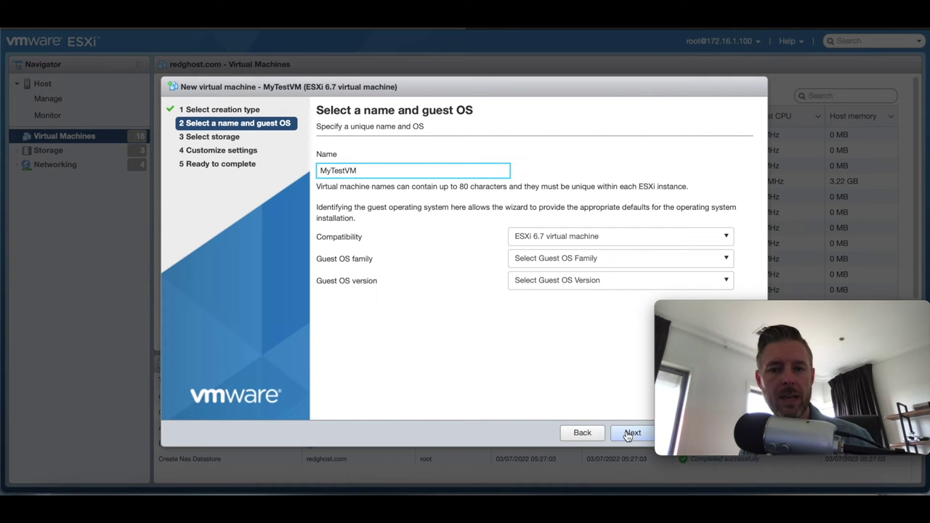
click(567, 258)
click(535, 334)
click(554, 284)
scroll(575, 336, down, 5)
click(585, 348)
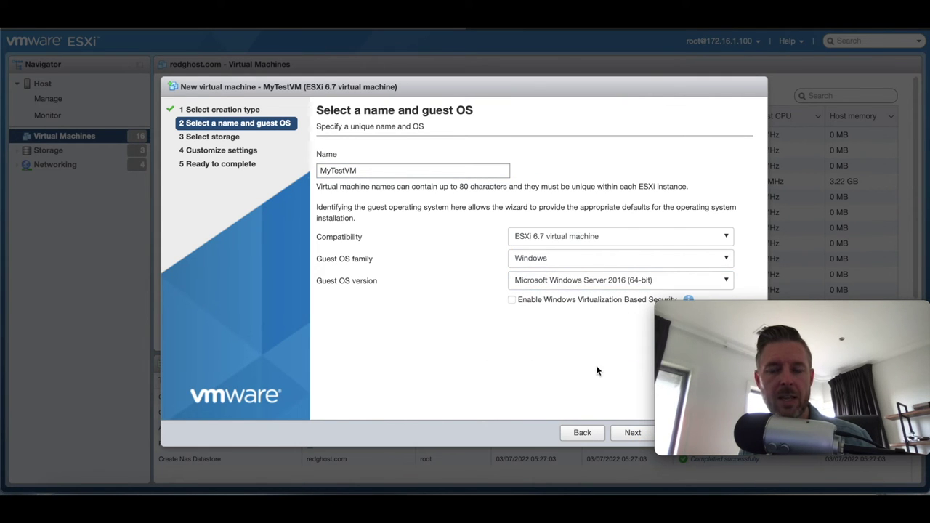
click(633, 433)
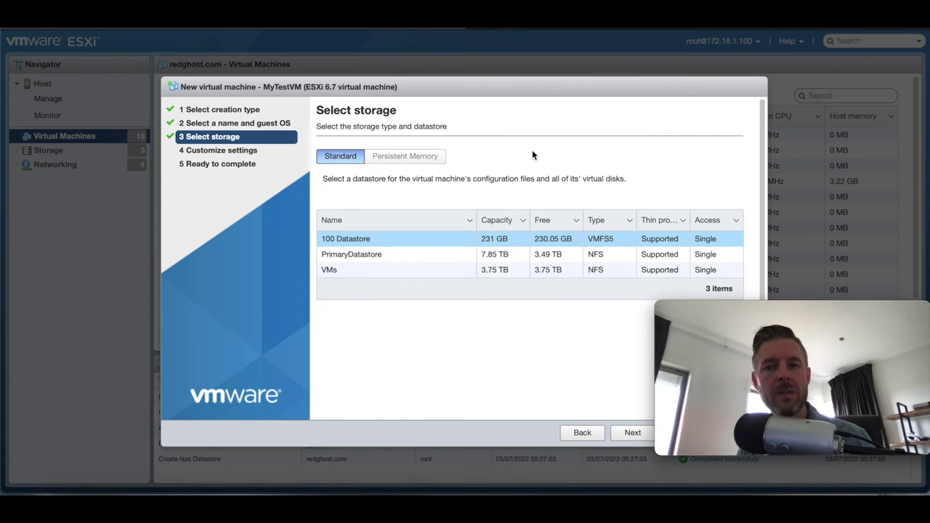
Store MyTestVM on the VMs datastore, keep the default hardware settings and finish creating the virtual machine.
click(336, 271)
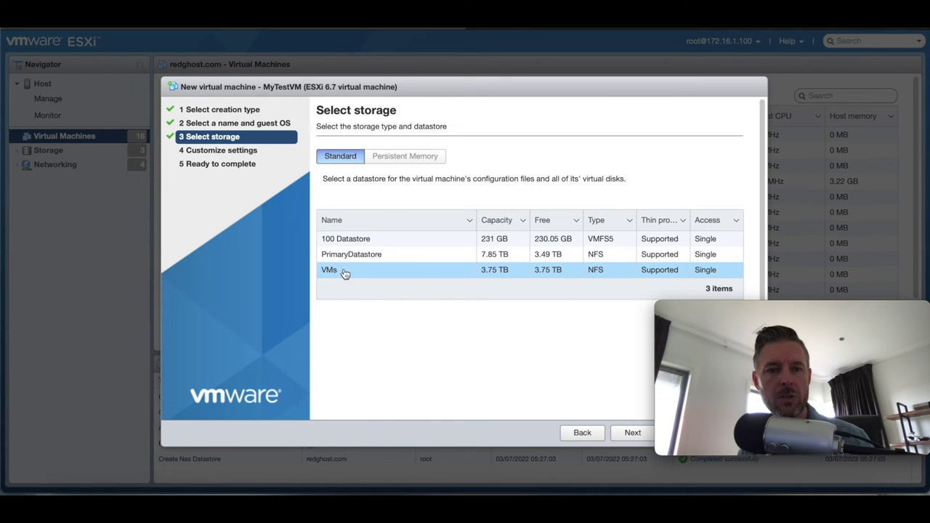
click(632, 433)
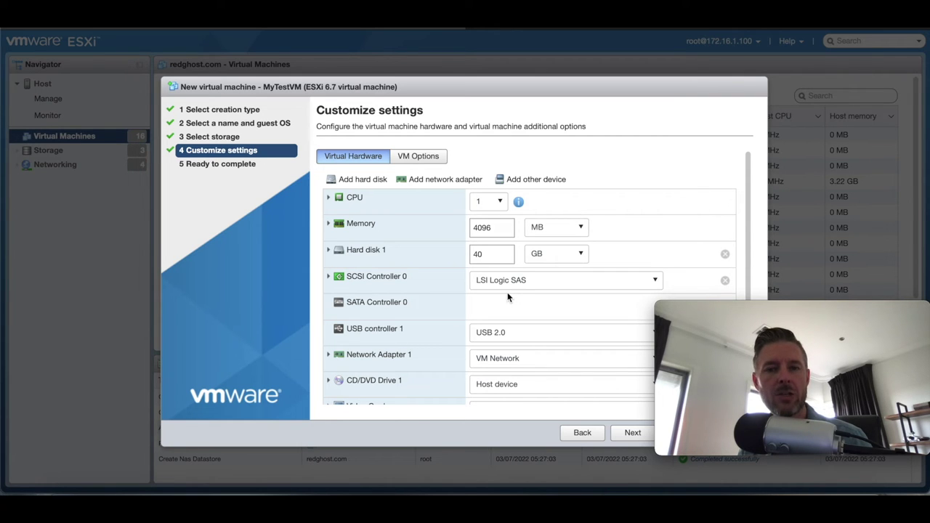
click(628, 436)
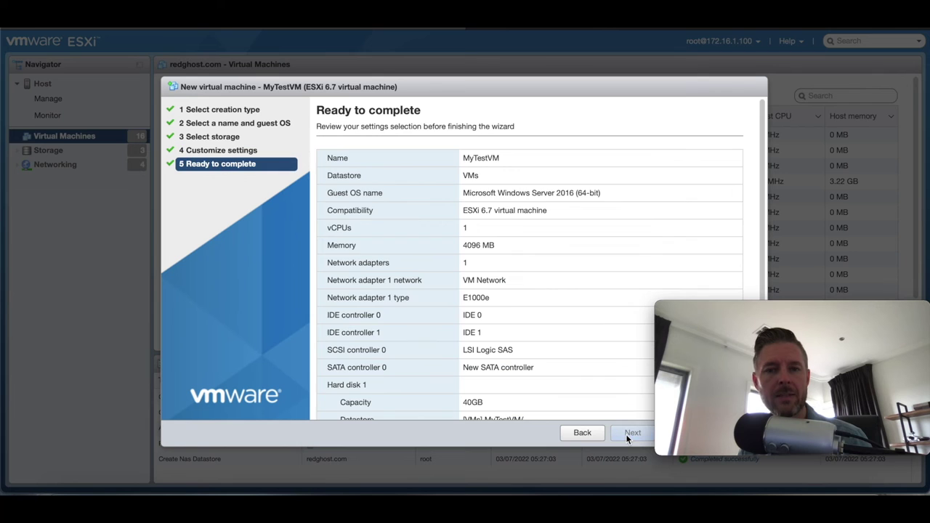
scroll(492, 212, down, 4)
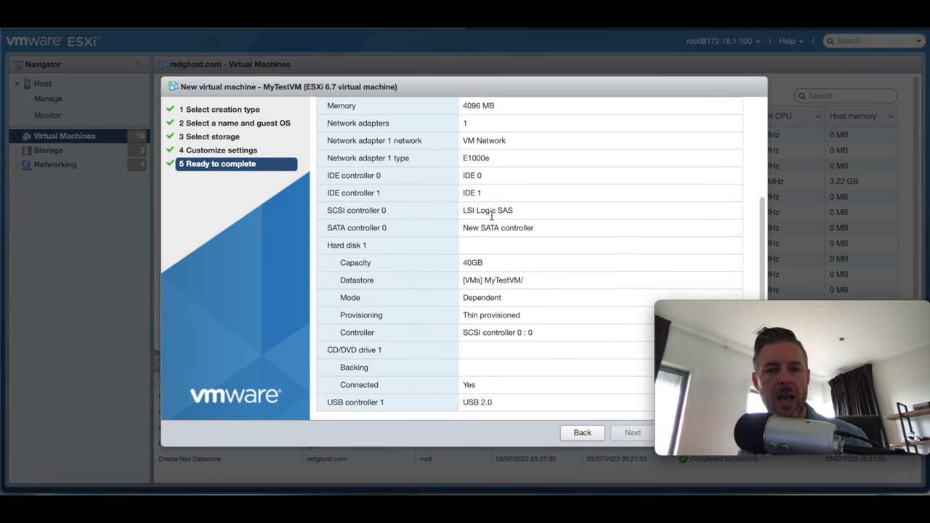
click(679, 432)
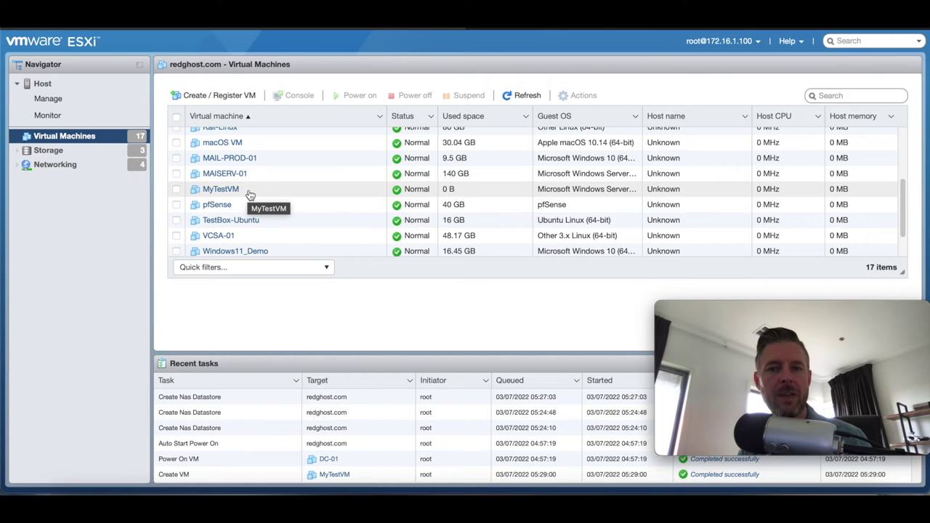
Check MyTestVM in the virtual machine list and browse the VMs datastore to view the files in its MyTestVM folder.
click(250, 195)
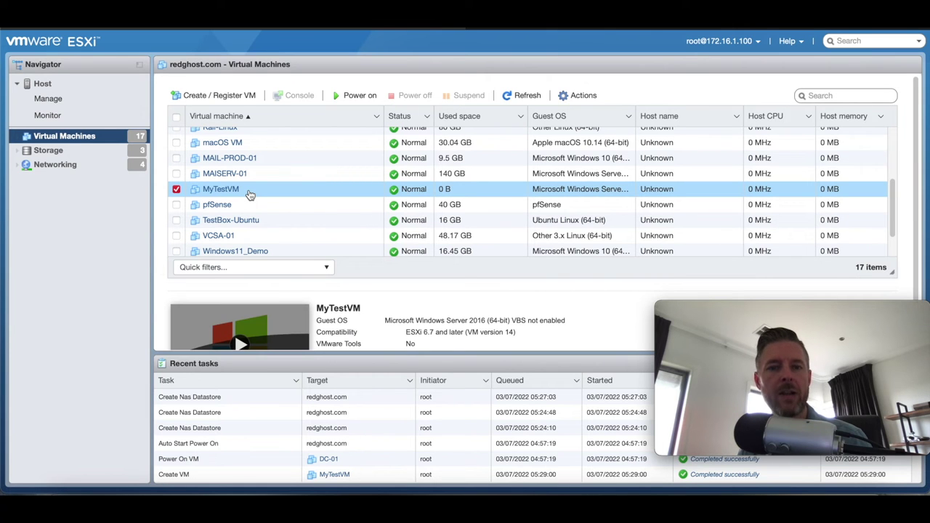
click(254, 196)
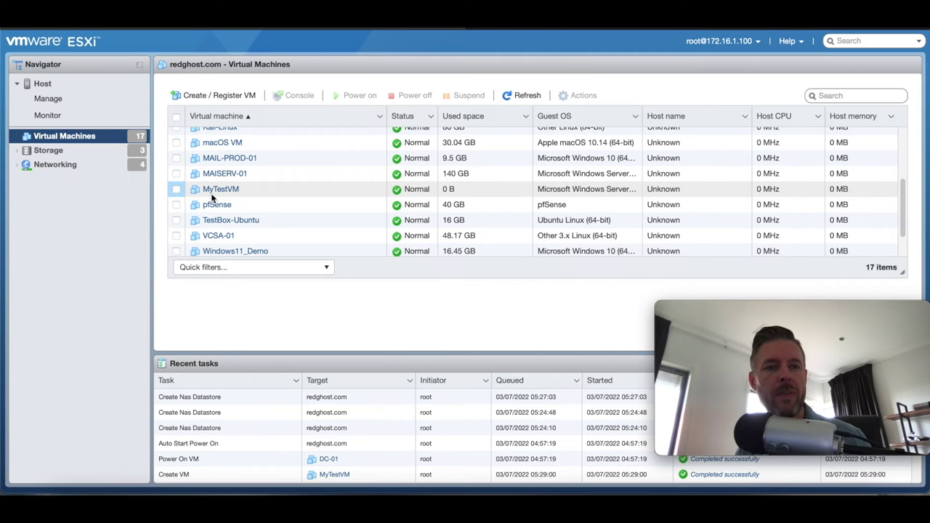
click(43, 151)
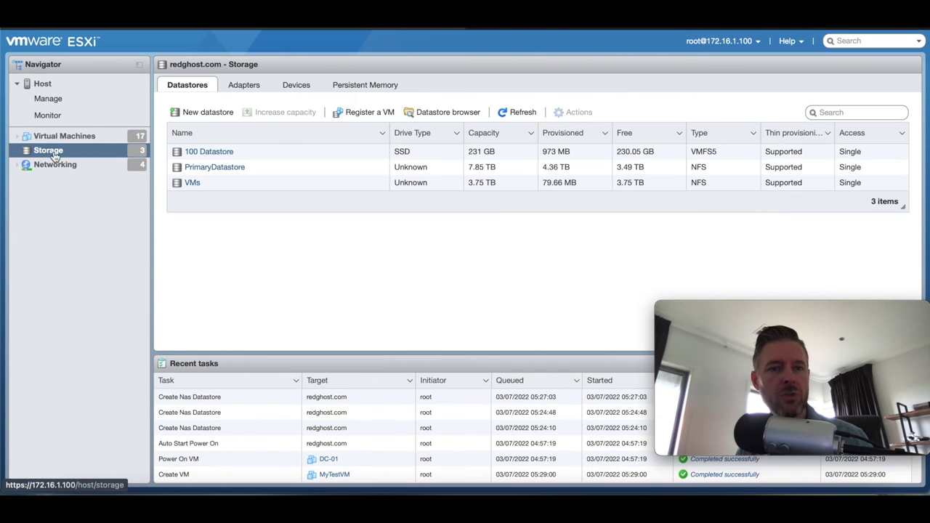
right_click(195, 188)
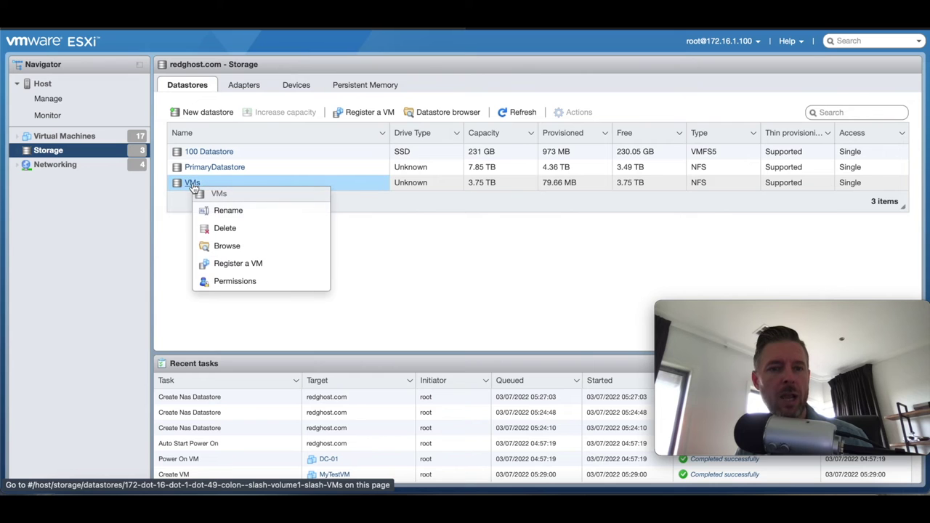
click(240, 249)
drag(302, 112, 269, 74)
click(283, 135)
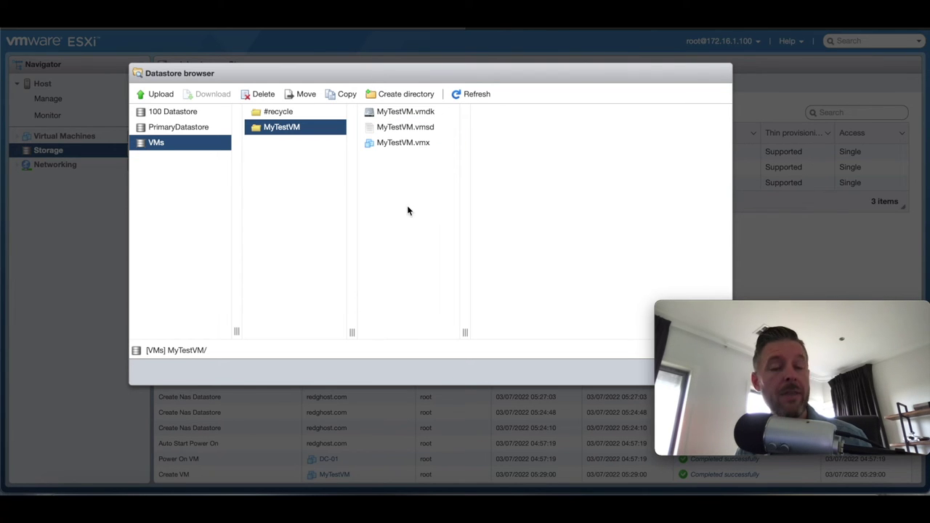
Switch to Synology DSM and inspect the MyTestVM folder inside the VMs shared folder with File Station.
click(579, 28)
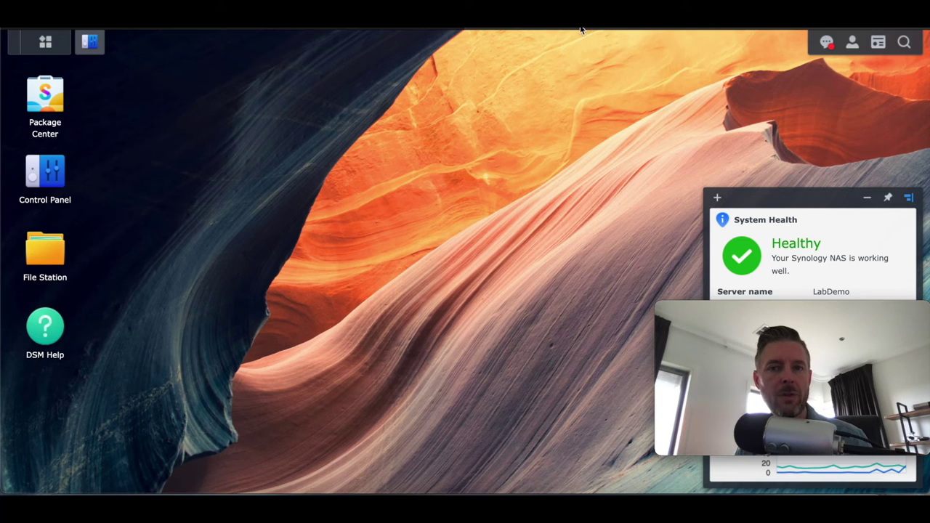
click(48, 254)
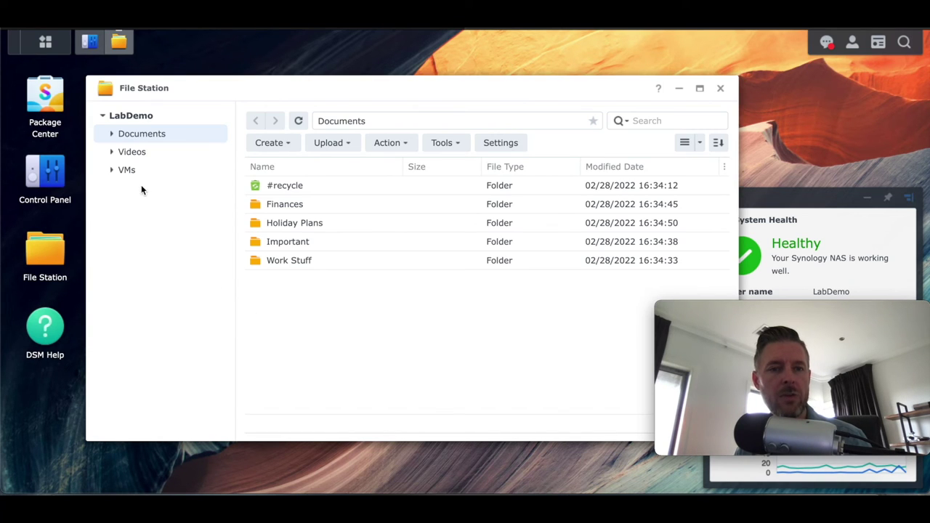
click(128, 172)
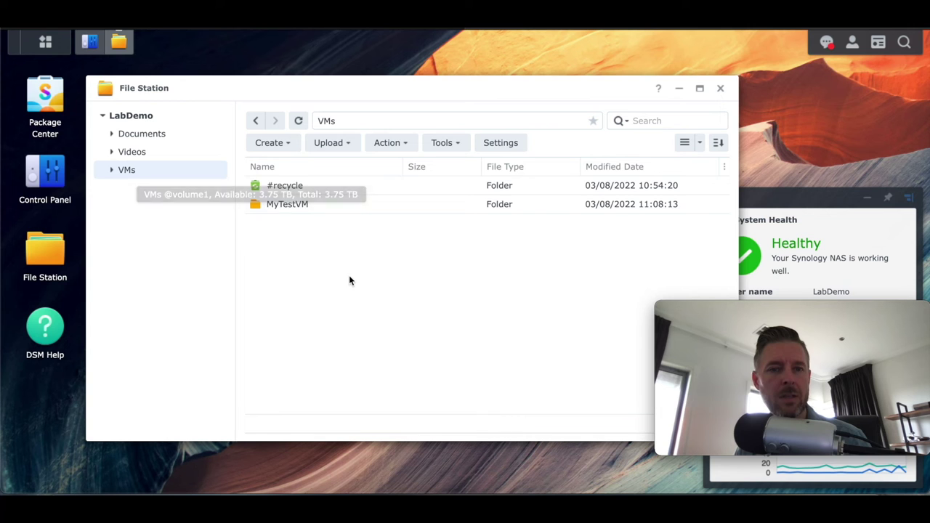
click(291, 207)
double_click(292, 204)
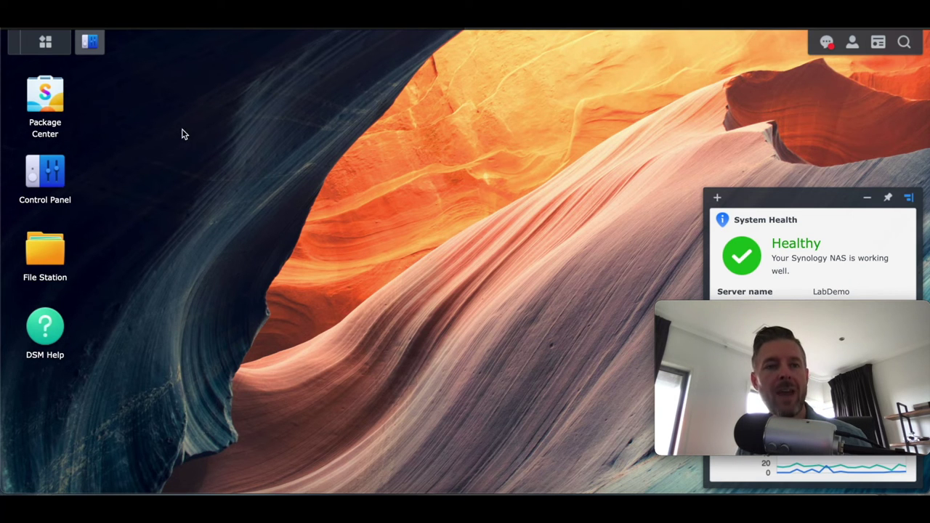
Open SAN Manager's LUN list and start a new LUN named LUN-VMs with the description LUN for my VMs.
click(45, 41)
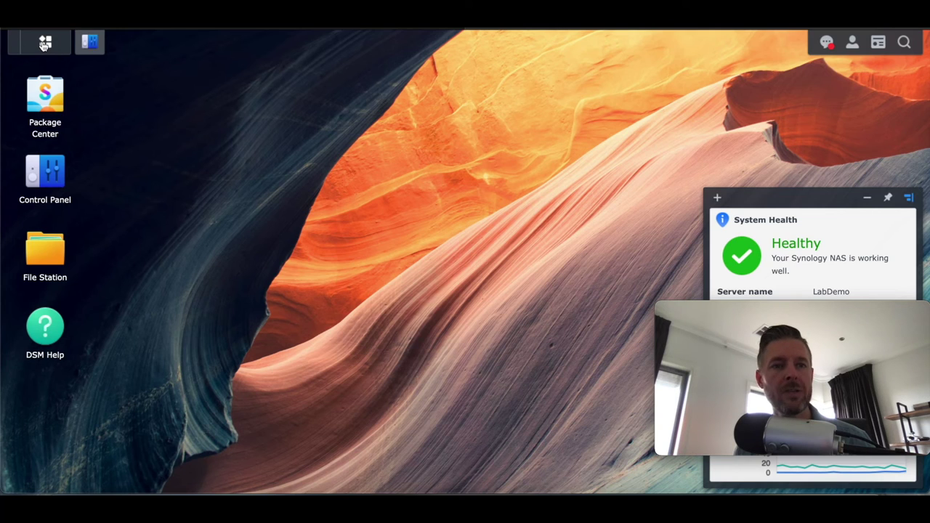
click(43, 44)
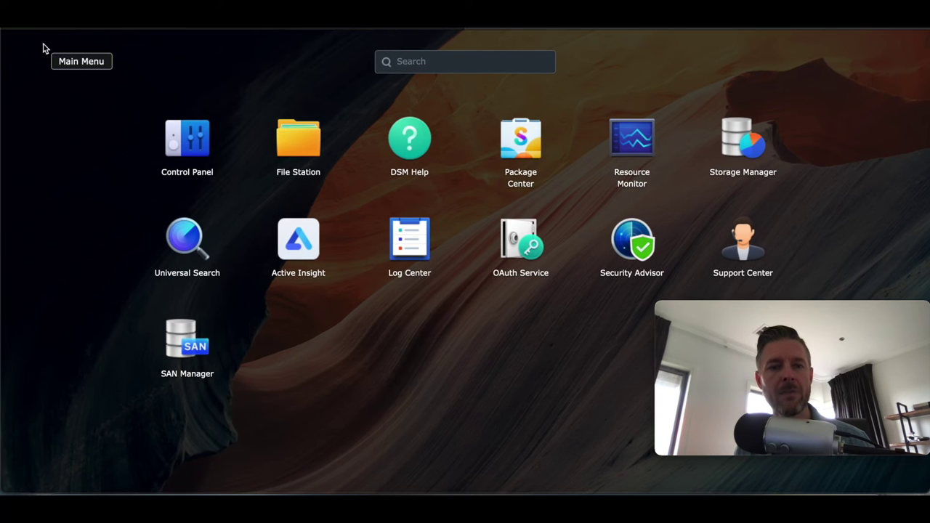
click(183, 343)
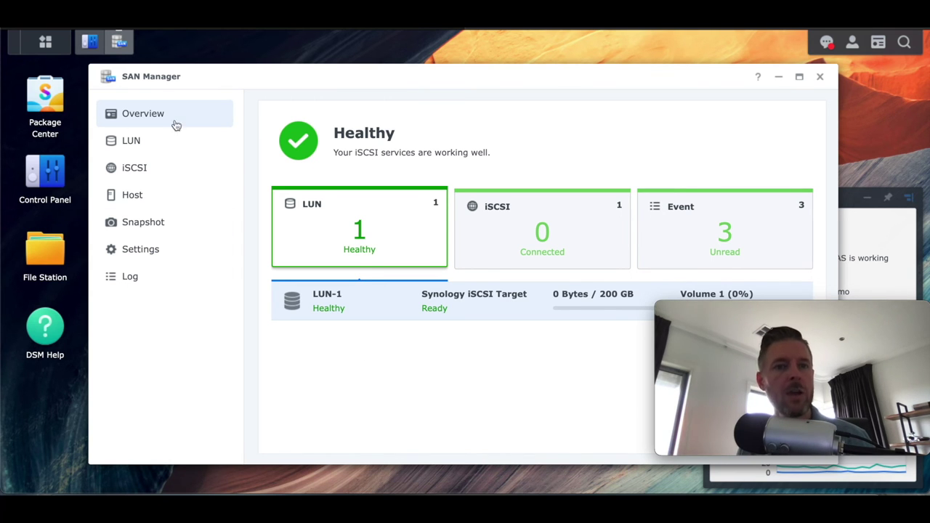
click(148, 147)
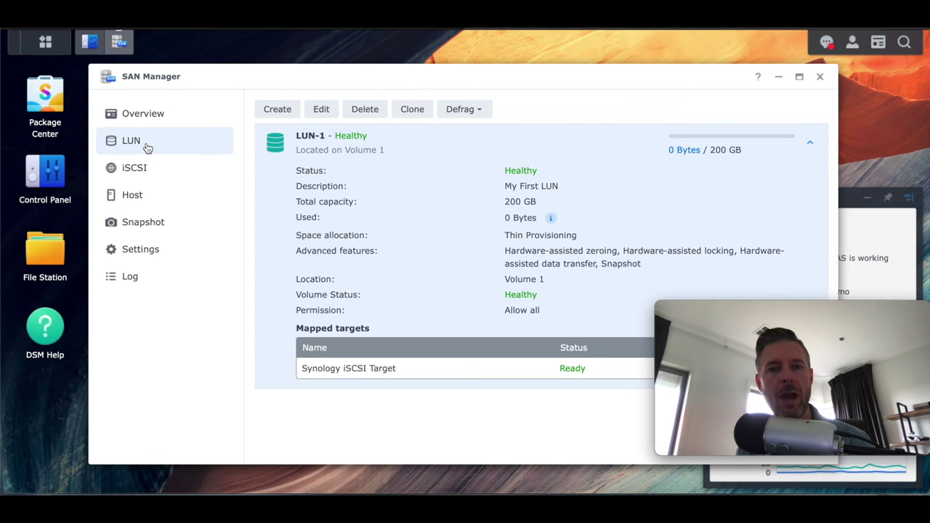
click(285, 113)
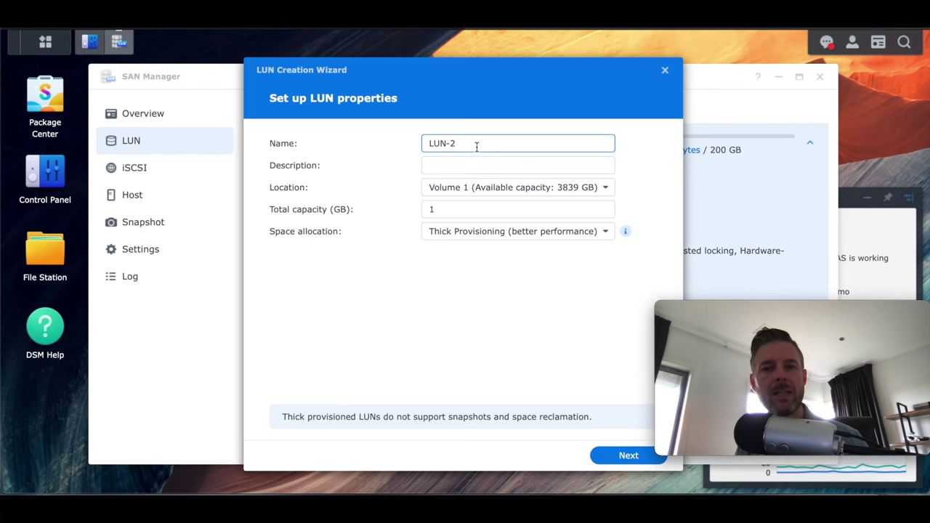
key(BackSpace)
text(VMs)
key(Tab)
text(LUN for my VMs)
Place the new LUN on Volume 2 with a total capacity of 200 GB, keeping Thick Provisioning as space allocation.
click(458, 187)
click(487, 247)
click(450, 209)
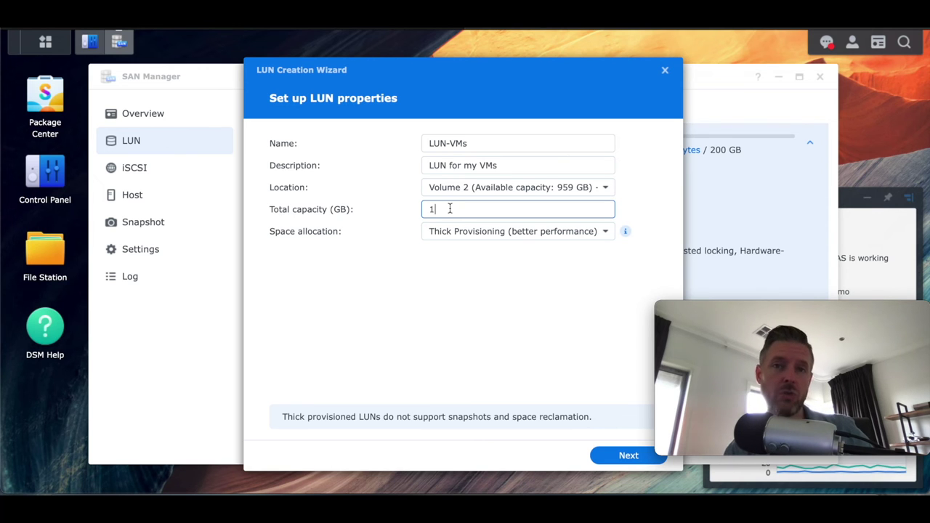
key(BackSpace)
text(200)
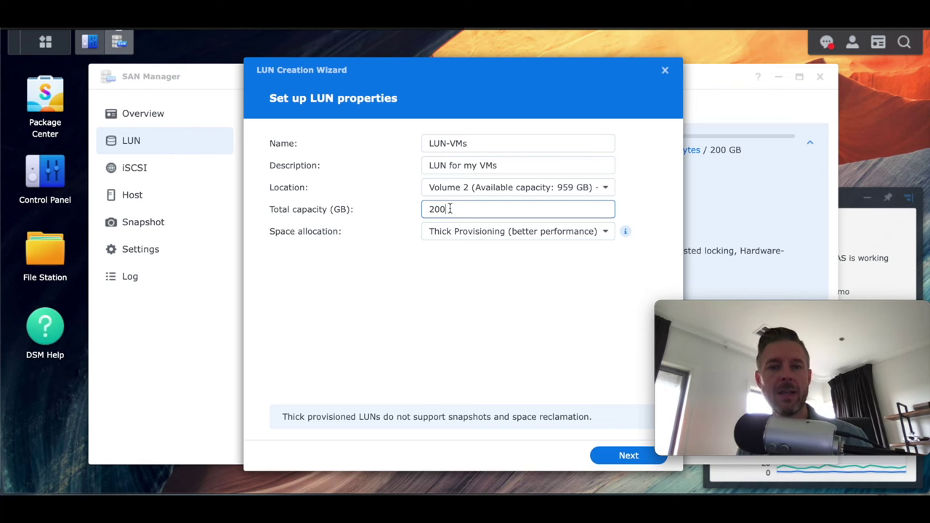
click(473, 235)
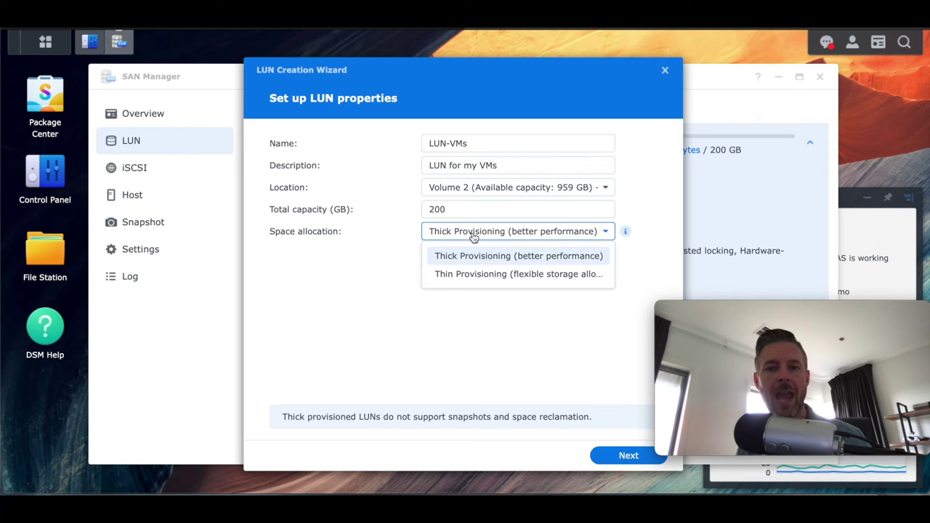
click(397, 267)
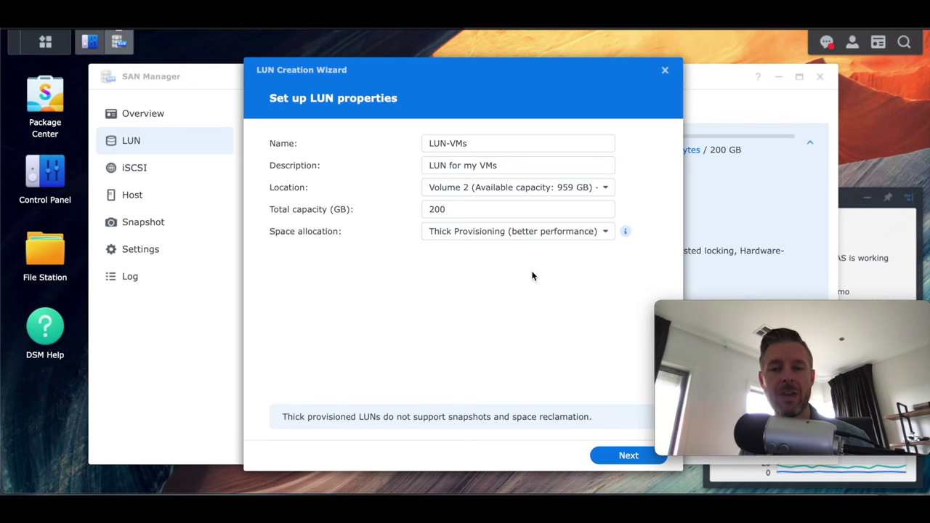
click(620, 455)
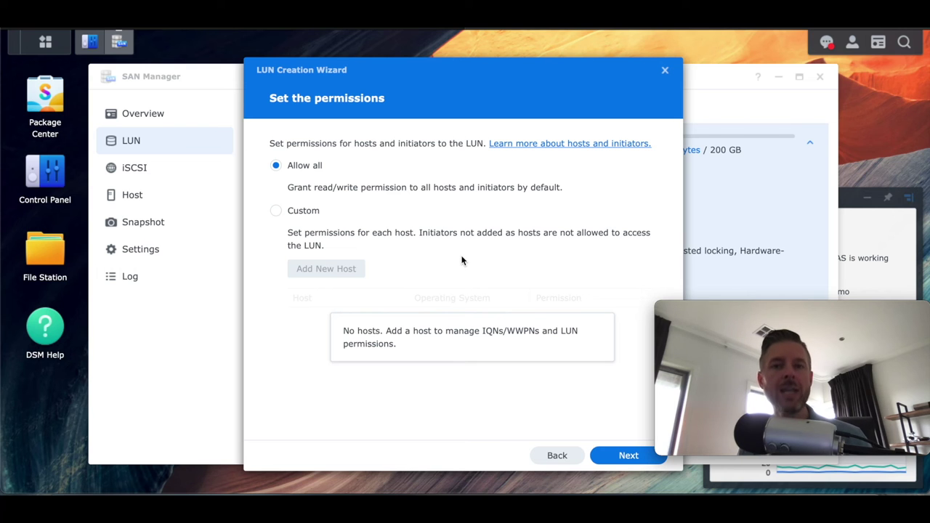
Choose custom LUN permissions and start a new host ESXi1, described as My Primary ESXi Host, with an initiator entry for it.
click(273, 210)
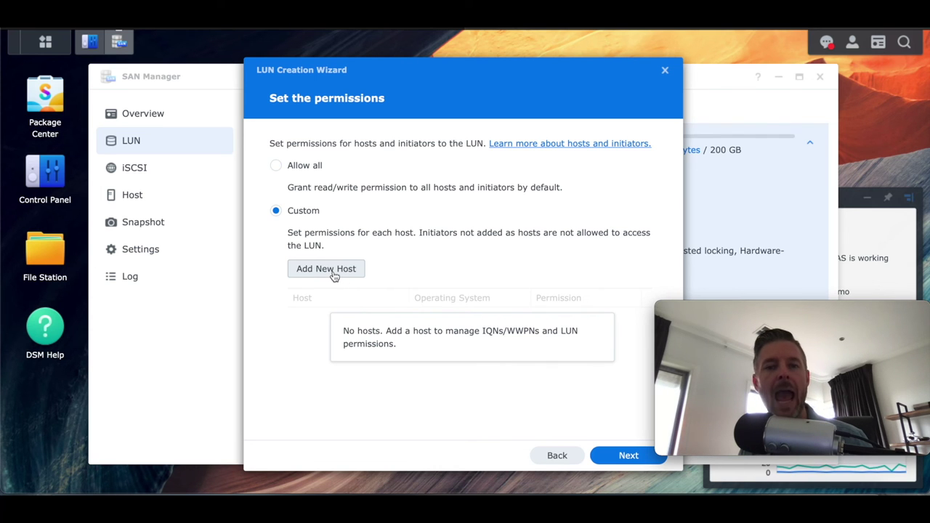
click(332, 272)
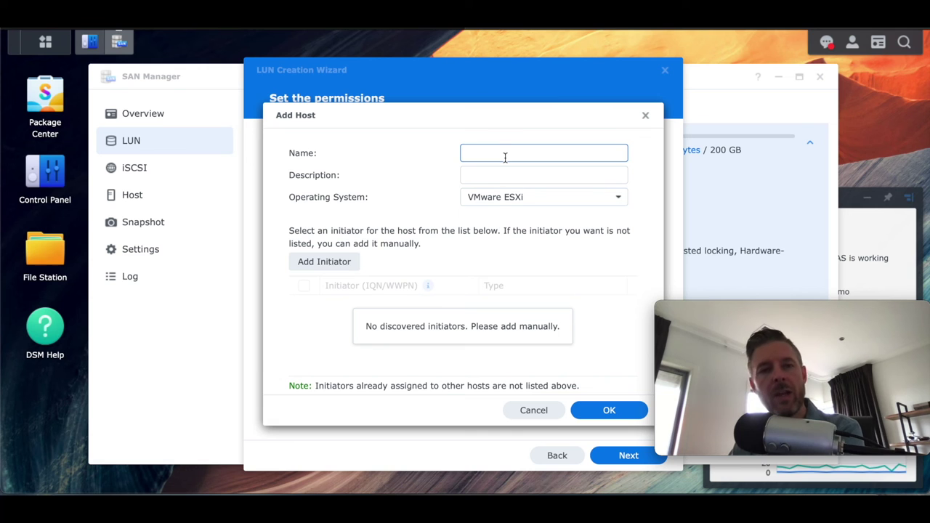
text(ESXi1)
click(484, 175)
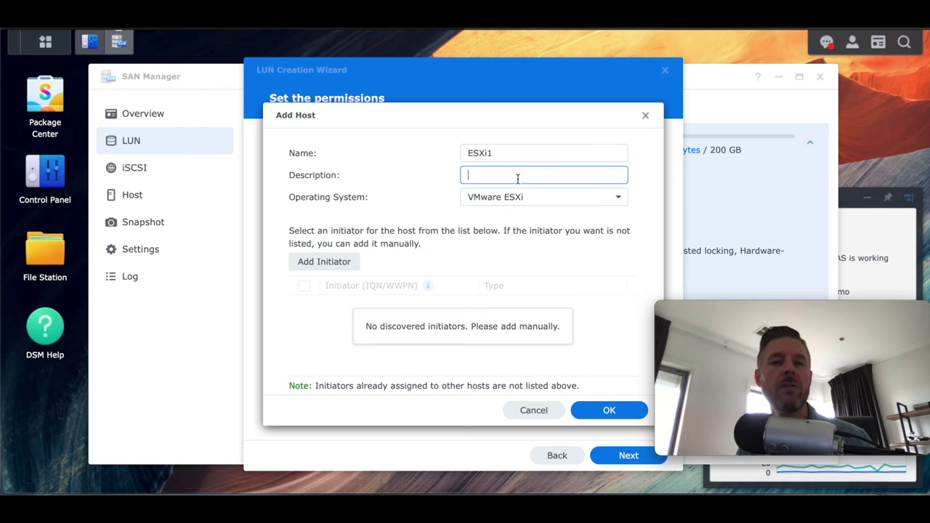
text(My Primary ESXi Host)
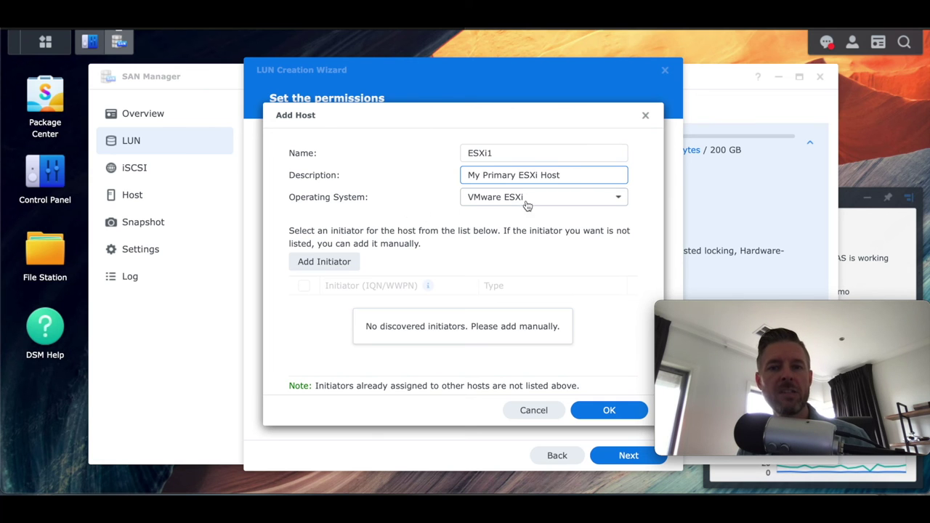
click(338, 262)
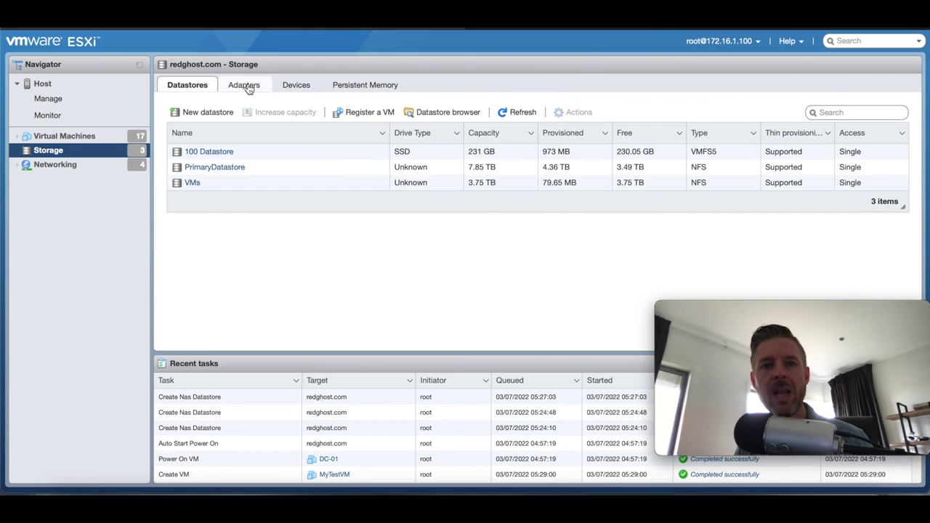
Switch to VMware ESXi and enable iSCSI for the host's storage adapters.
click(246, 86)
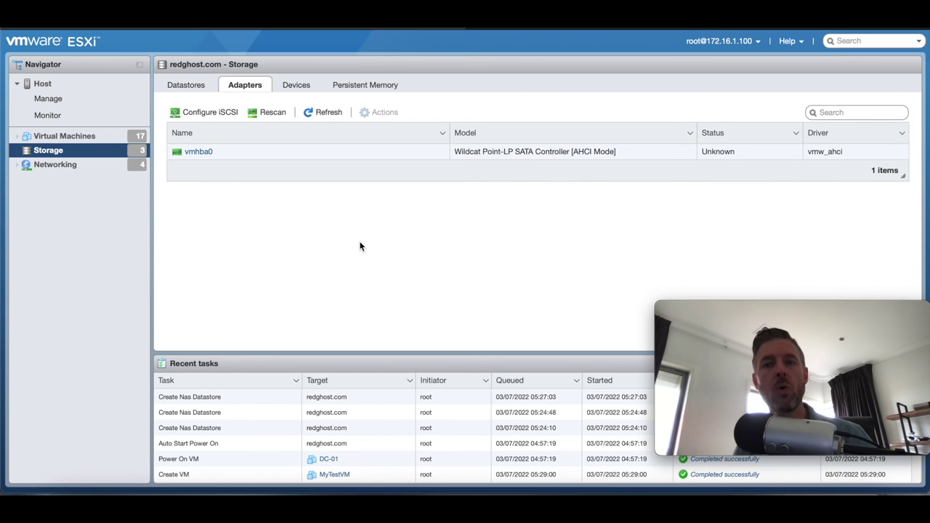
click(210, 112)
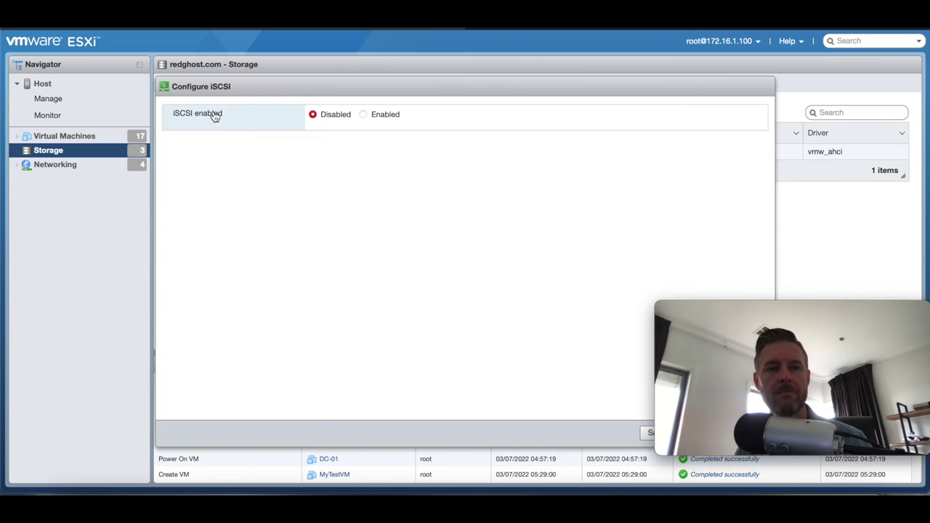
click(365, 114)
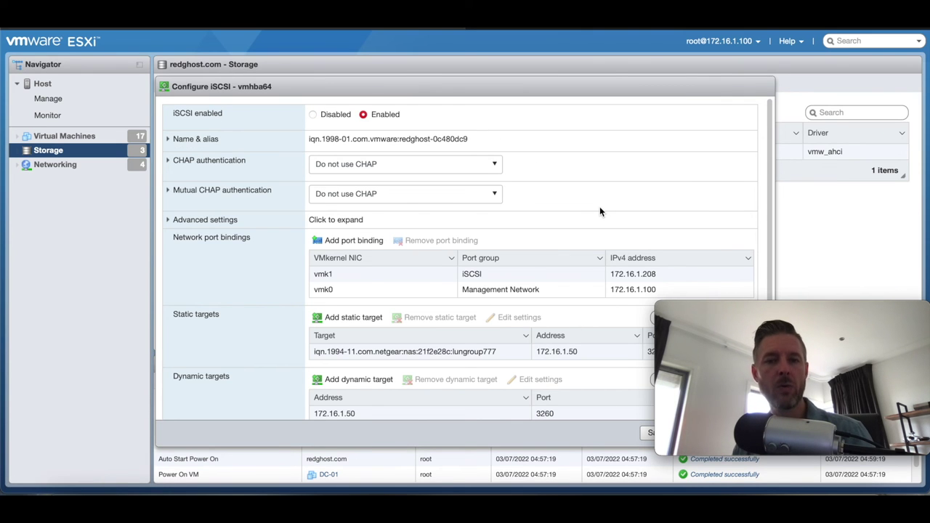
Copy the IQN shown as the iSCSI adapter's name and alias.
drag(477, 138, 306, 139)
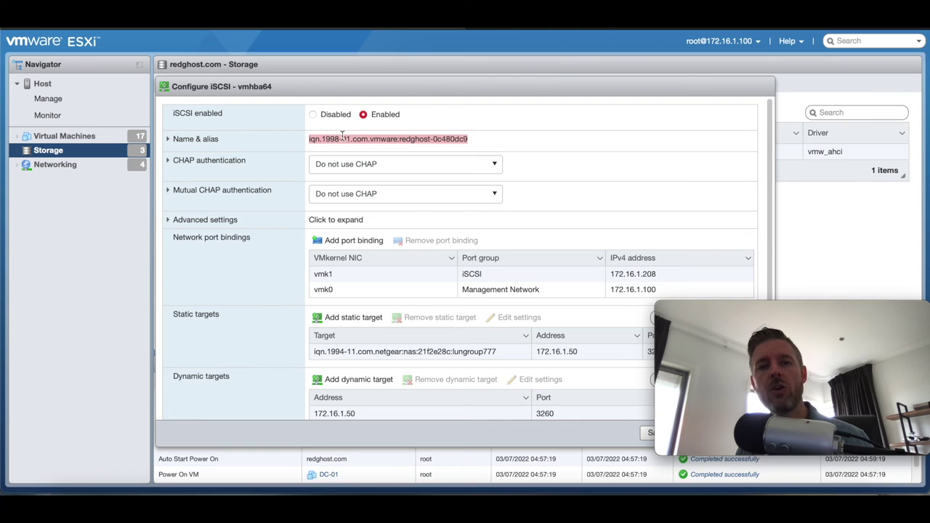
click(475, 139)
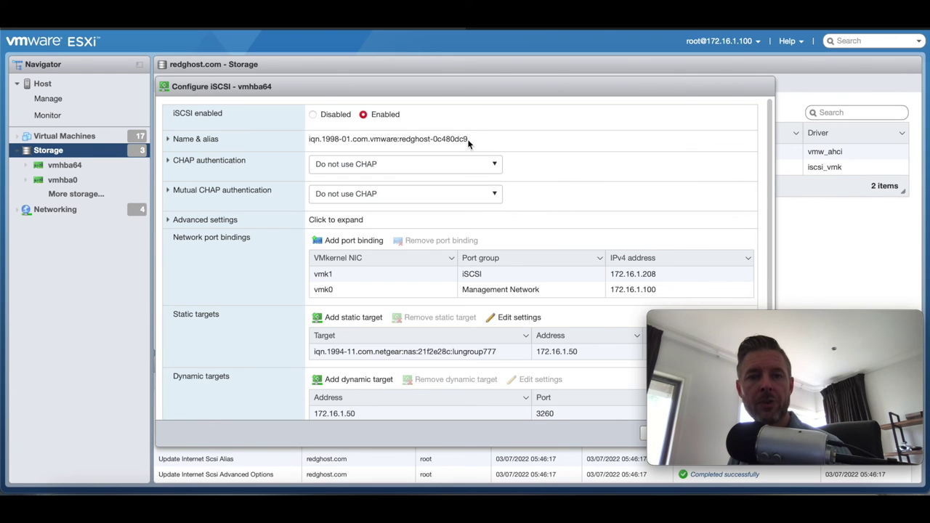
drag(468, 142, 309, 140)
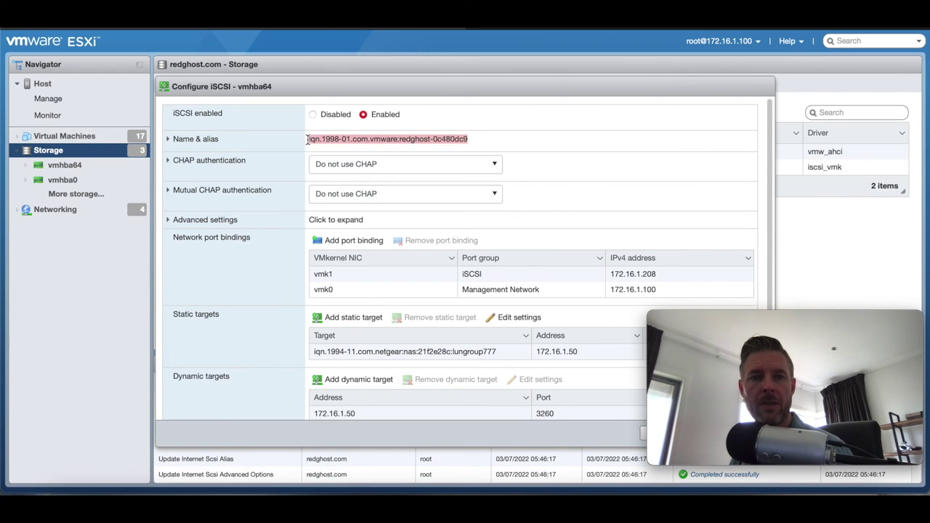
right_click(322, 141)
click(341, 196)
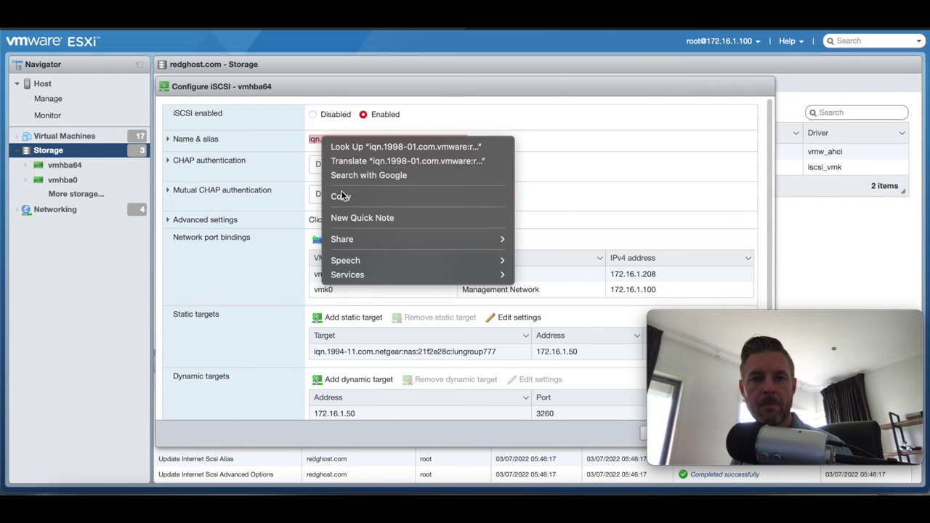
Add a dynamic iSCSI target with the address 172.16.1.49 on port 3260.
scroll(500, 300, down, 1)
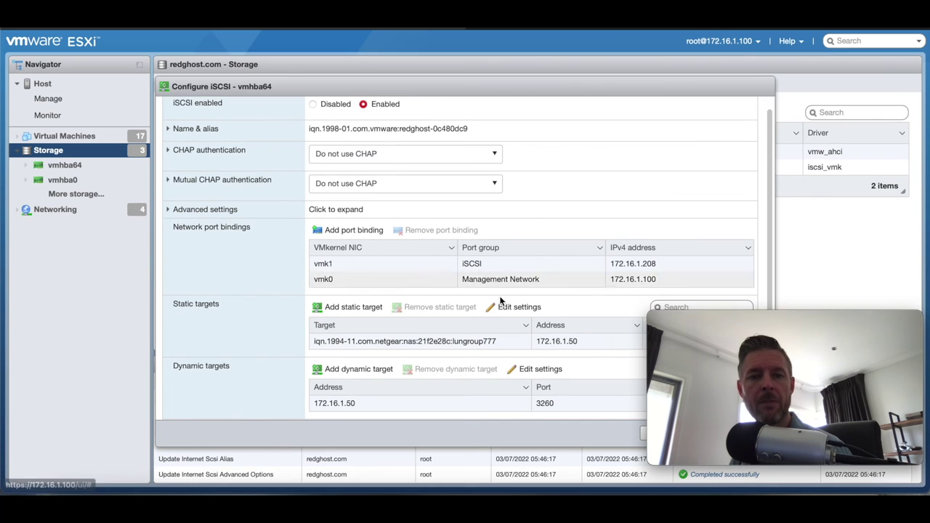
click(364, 372)
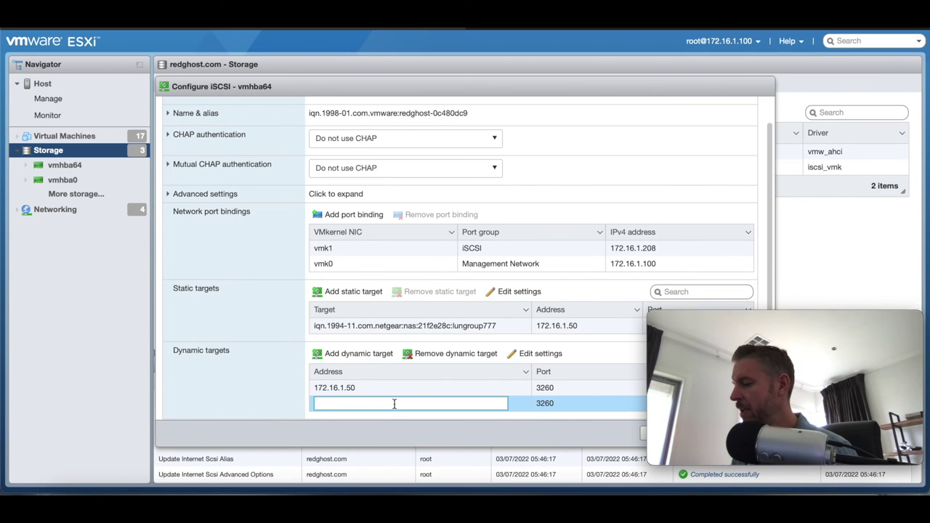
key(ctrl+v)
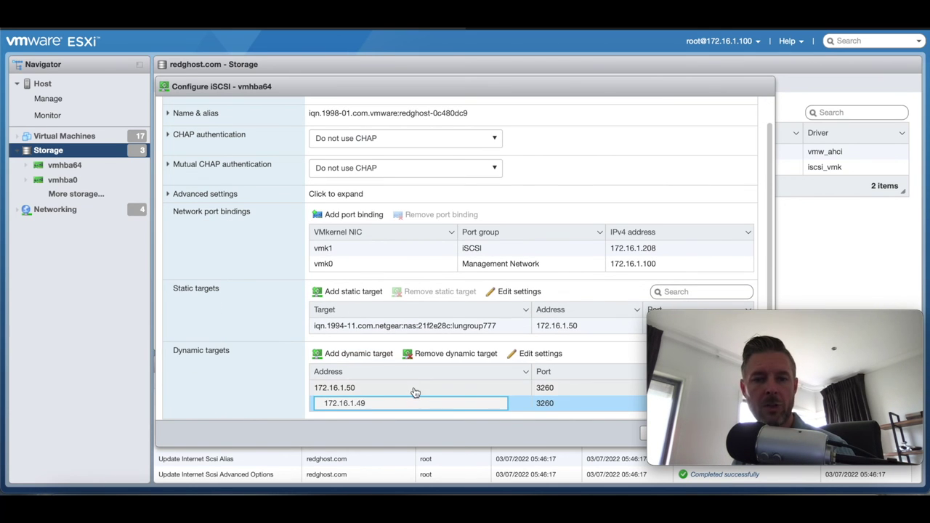
key(Return)
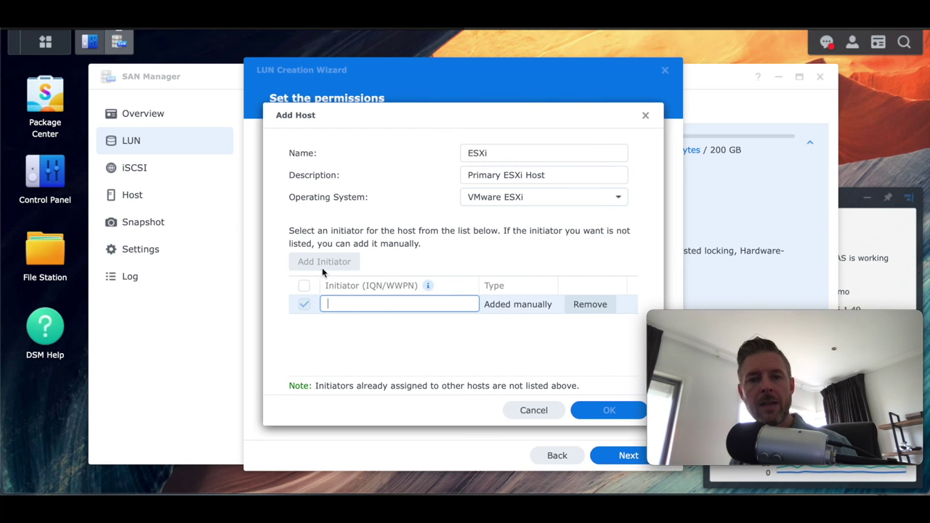
Switch to Synology DSM, paste the copied IQN as the ESXi1 host's initiator and grant the host Read/Write permission.
right_click(354, 304)
click(372, 340)
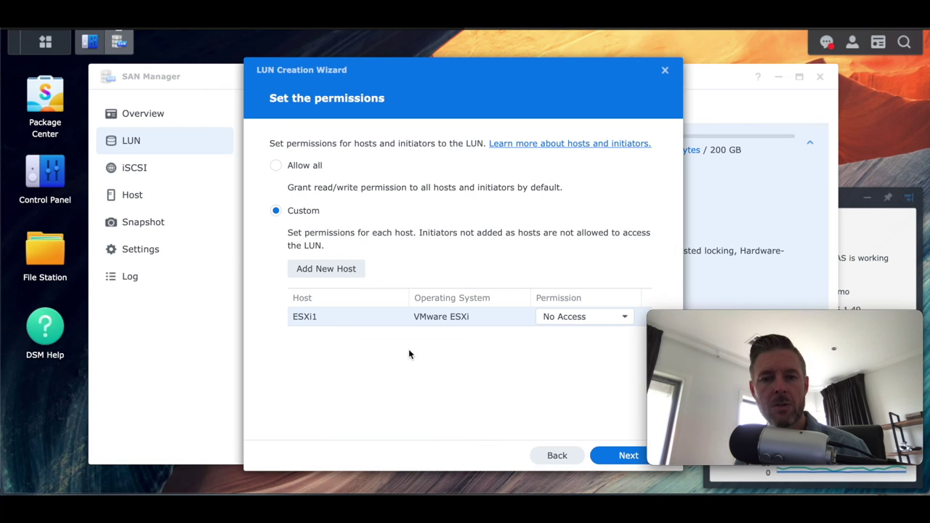
click(570, 321)
click(578, 341)
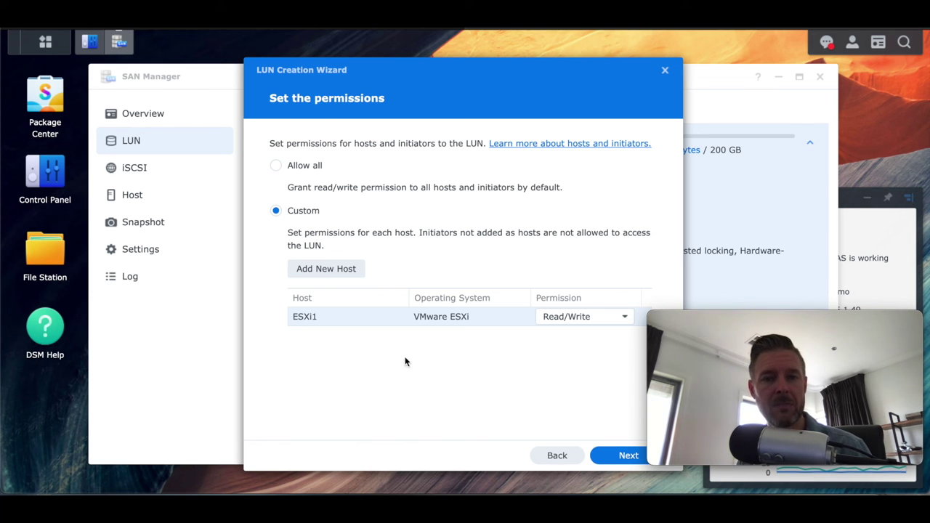
Confirm the settings to create LUN-VMs and expand its entry in the LUN list to review its details.
click(623, 457)
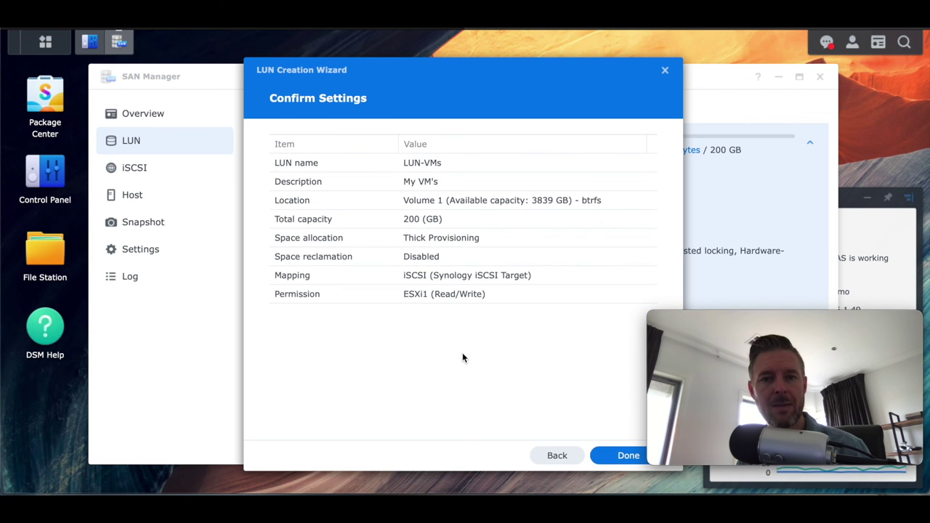
key(Return)
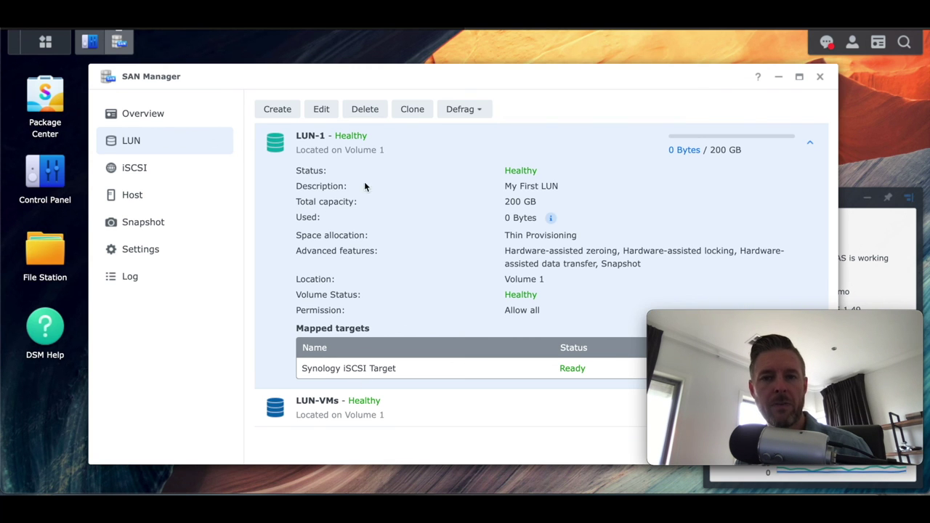
click(323, 402)
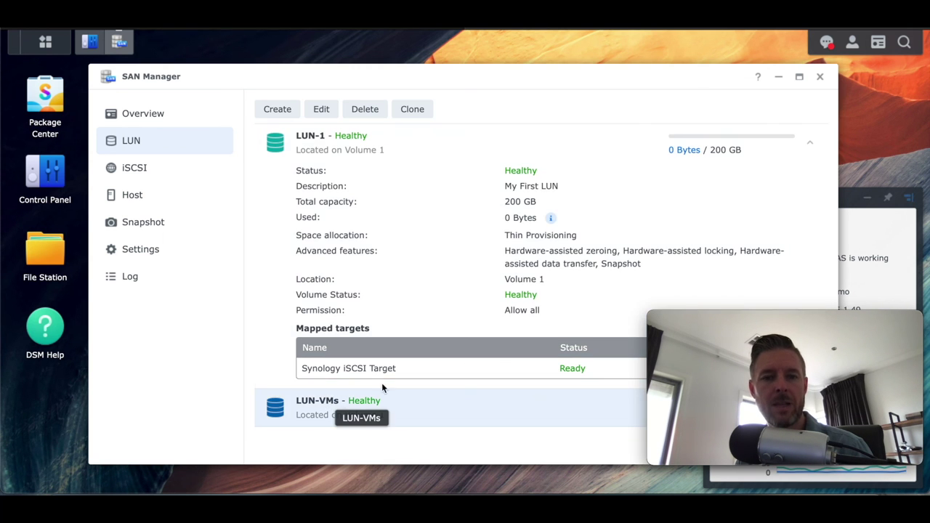
click(344, 410)
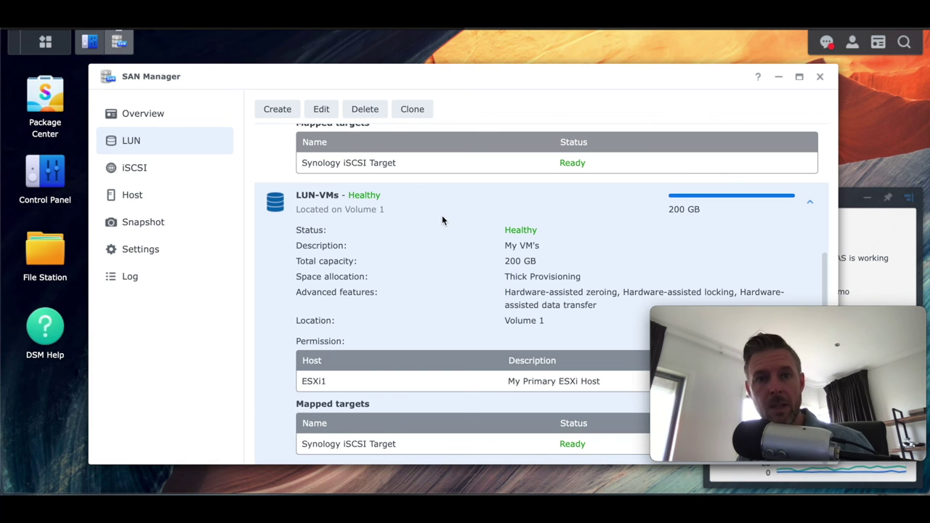
Switch to VMware ESXi and start a new datastore from the host's datastore list, choosing to create a new VMFS datastore.
click(329, 29)
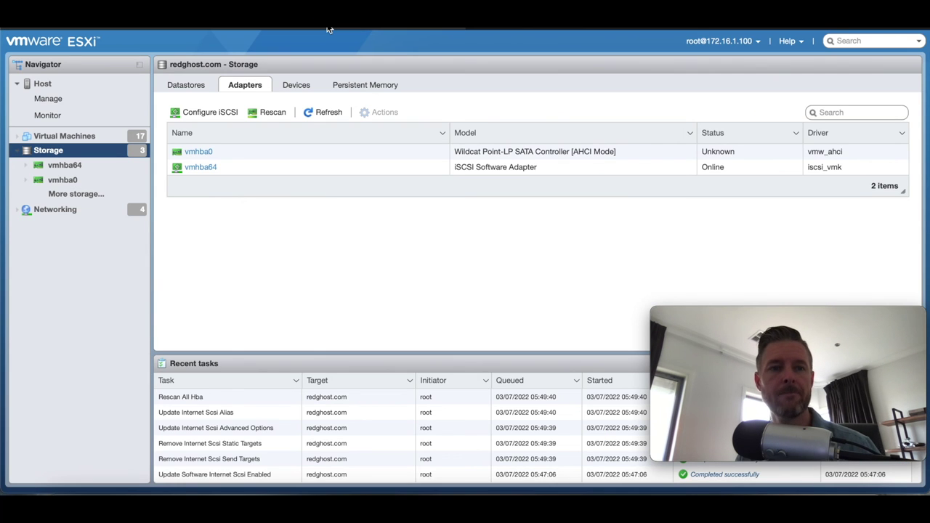
click(189, 86)
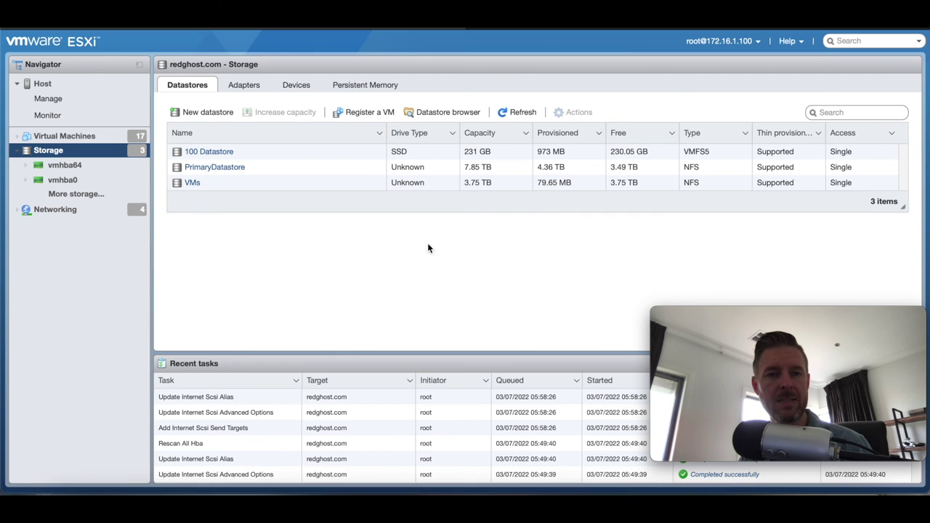
click(207, 113)
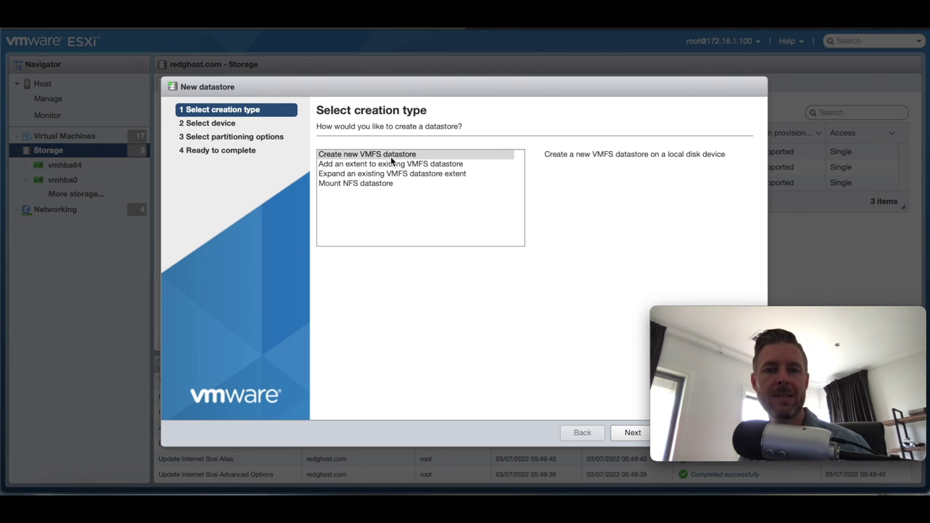
click(631, 438)
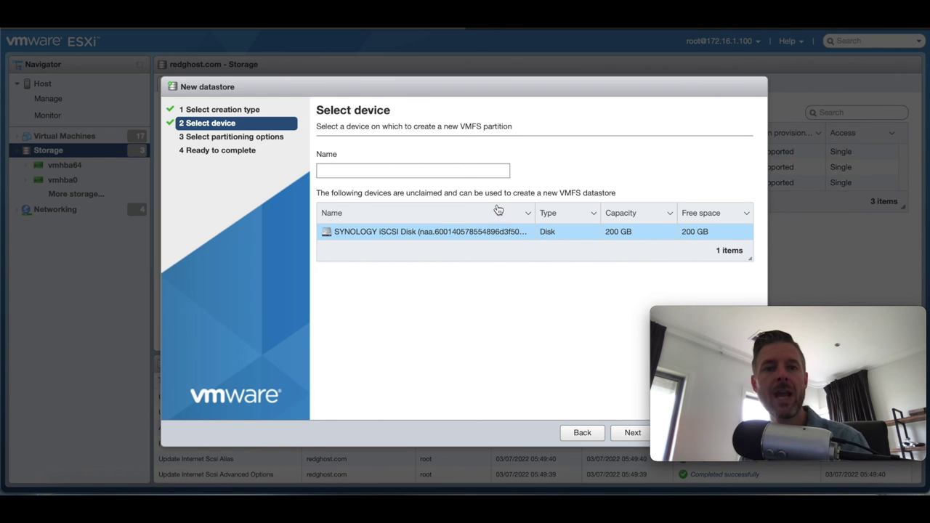
Name the datastore VMsMore and create it on the SYNOLOGY iSCSI Disk, using the full disk with VMFS 6.
click(399, 172)
text(VMsMore)
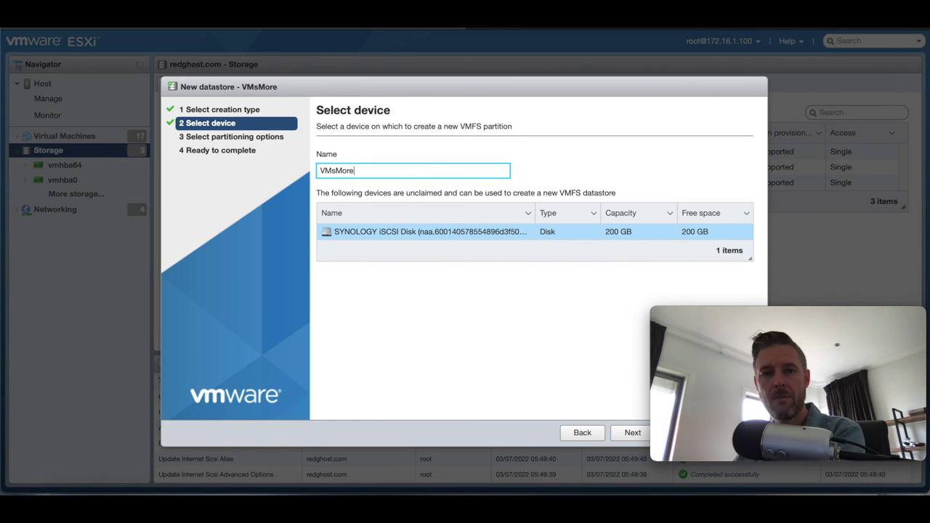
key(Return)
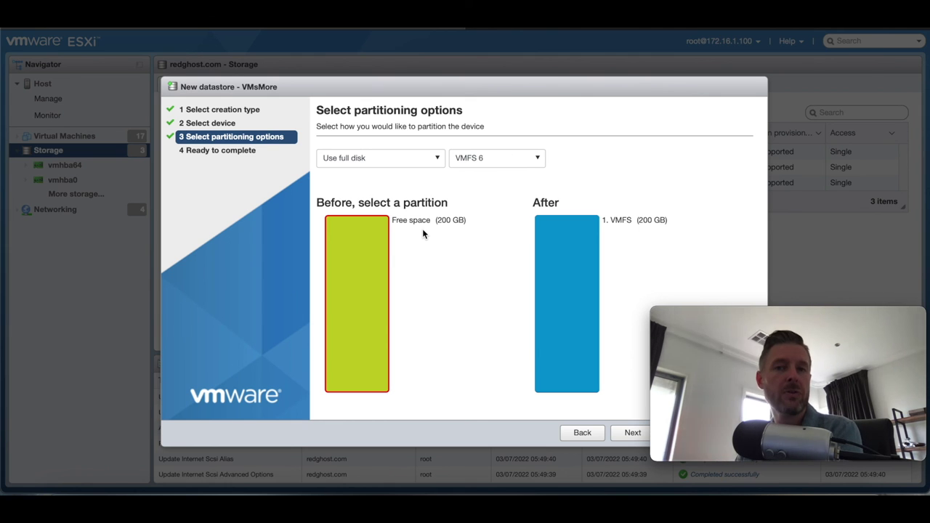
key(Return)
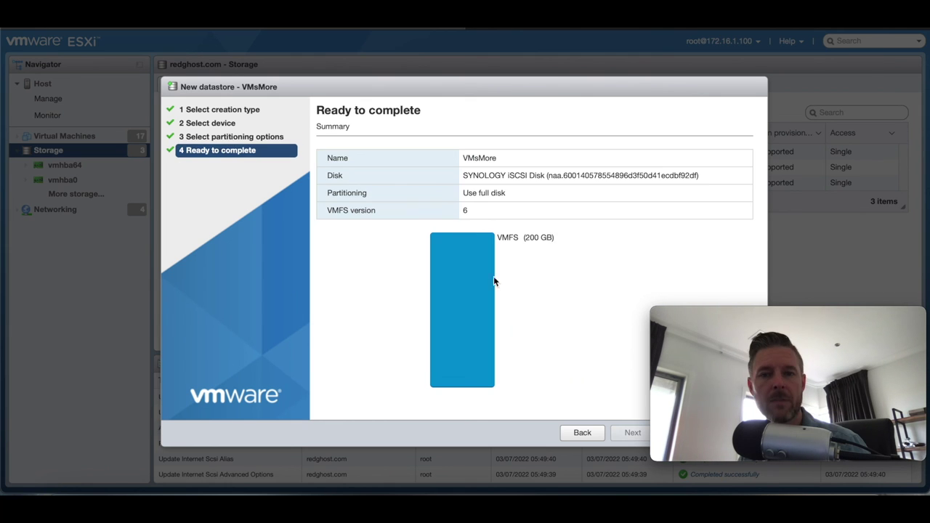
key(Return)
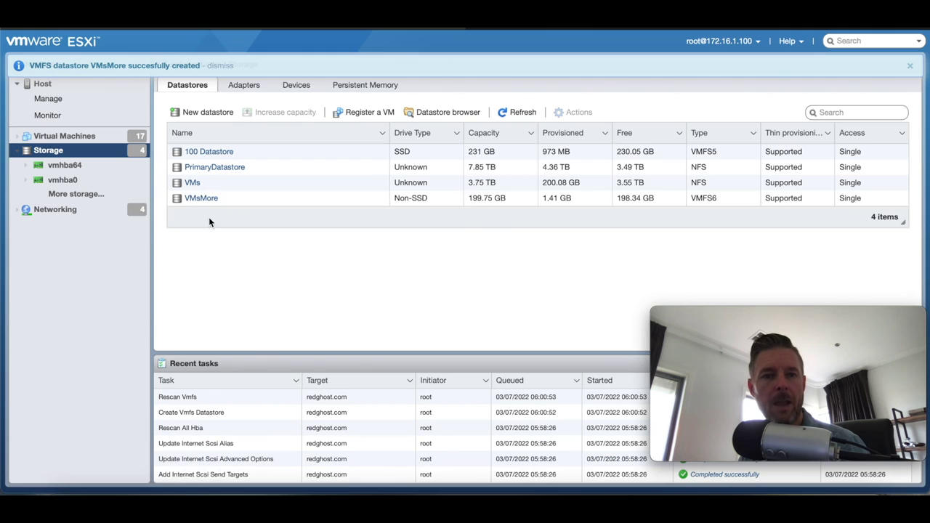
Review the details of the VMsMore datastore and return to the list of all datastores.
click(193, 204)
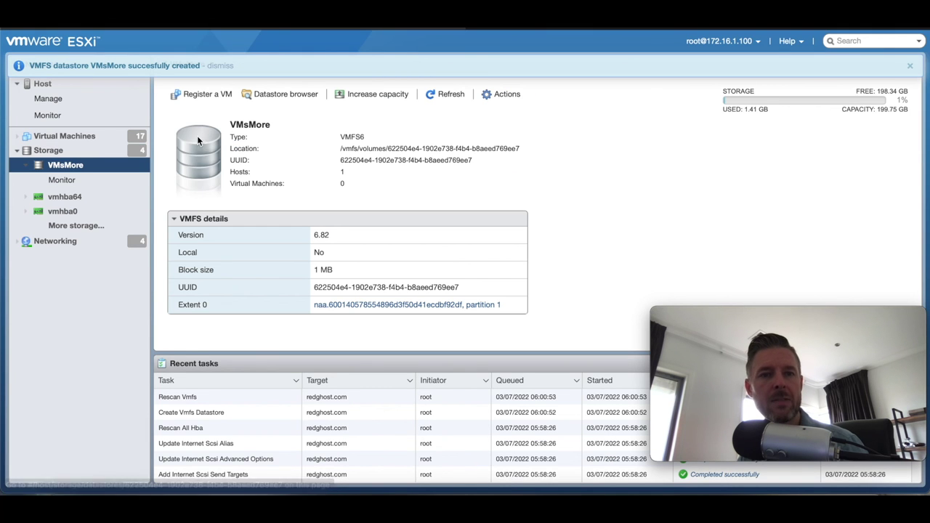
click(100, 153)
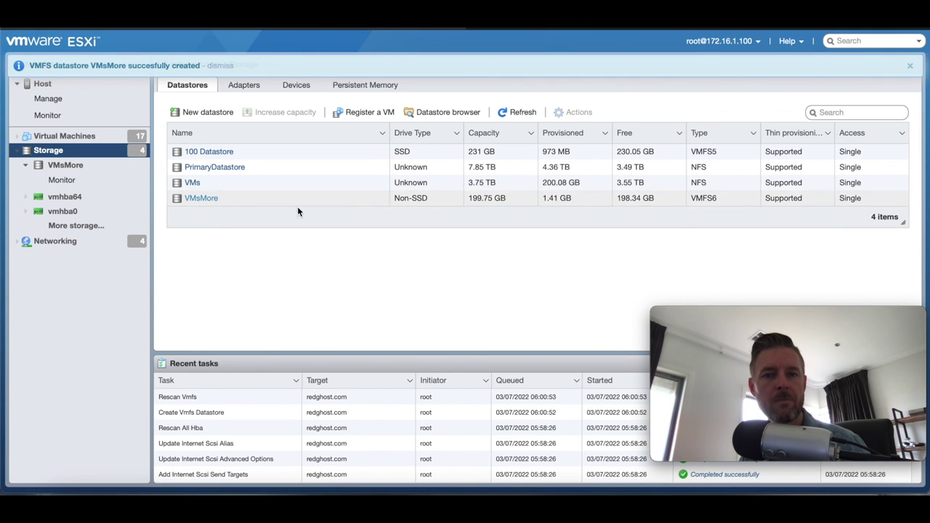